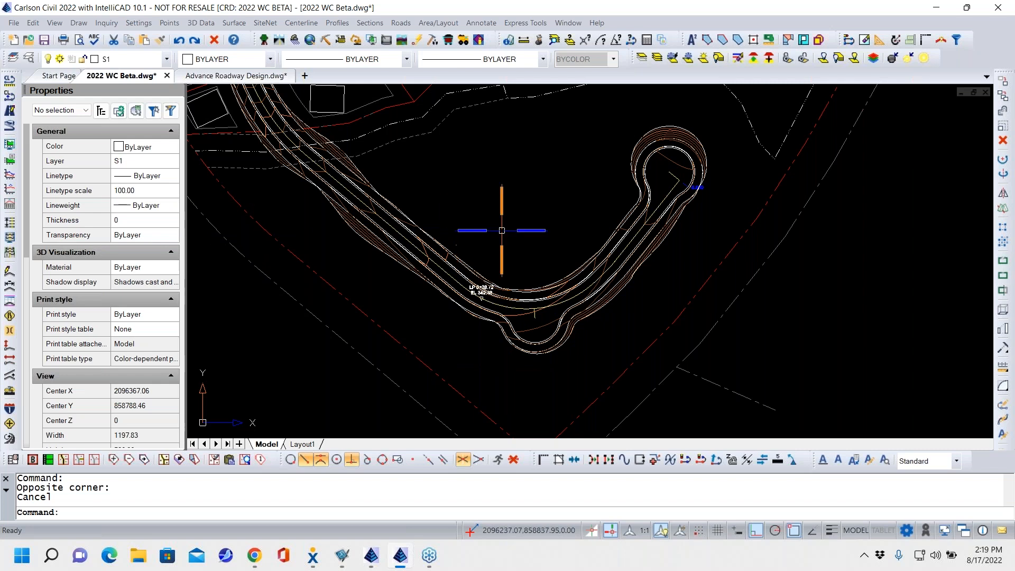
Draw a vertical polyline about 92 units long in the open area between the curved road and the cul-de-sac
middle_click_drag(468, 186, 491, 267)
scroll(491, 270, "up", 1)
mouse_move(574, 435)
middle_mouse_down()
mouse_move(511, 303)
mouse_move(579, 460)
middle_mouse_up()
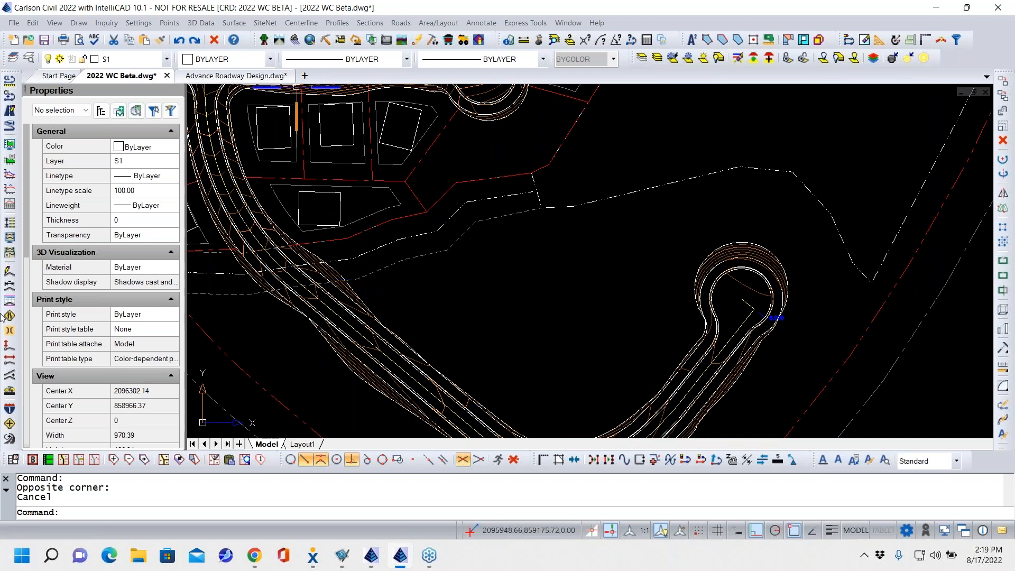
key("Escape")
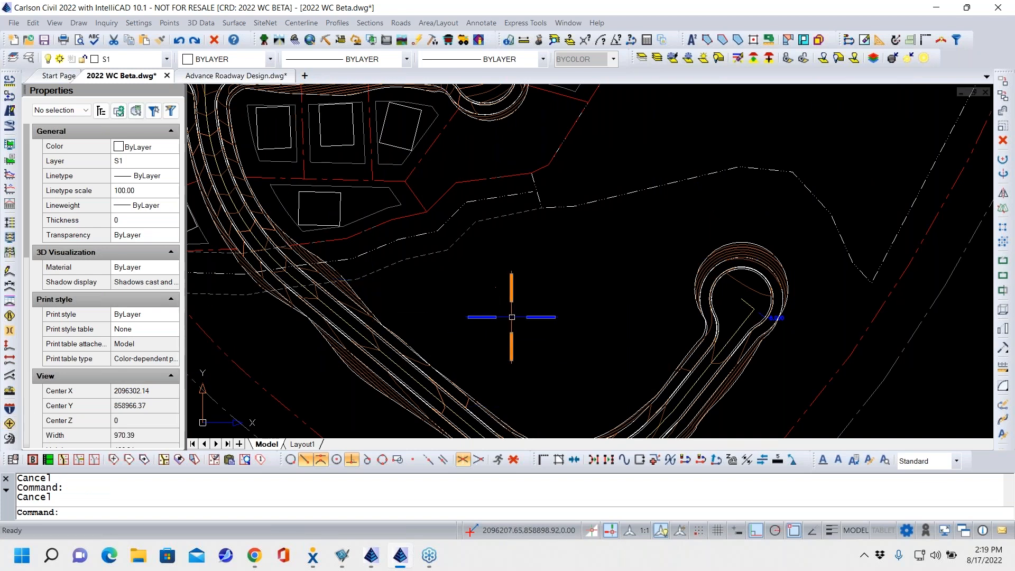
type("pl")
key("Return")
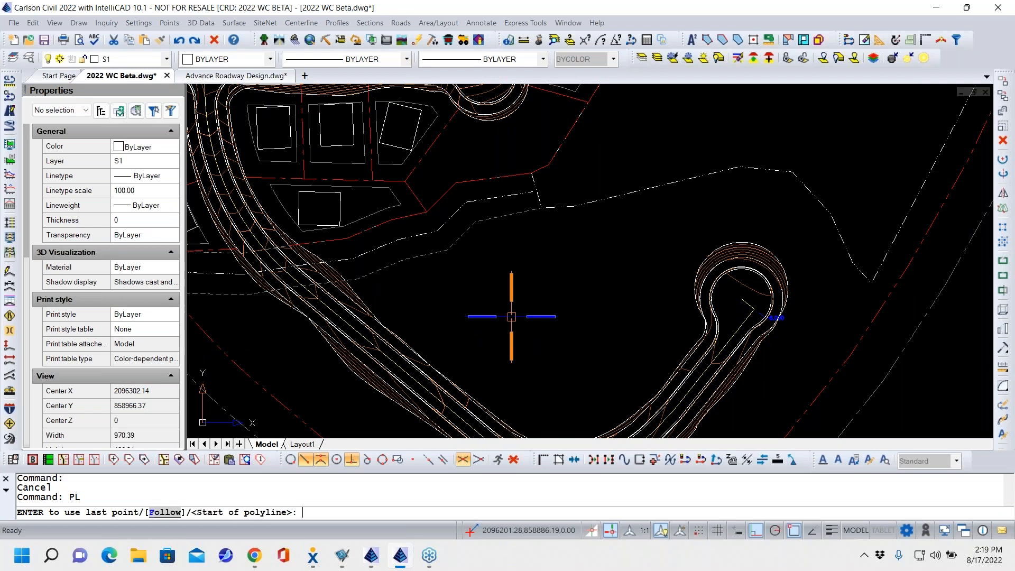
left_click(489, 311)
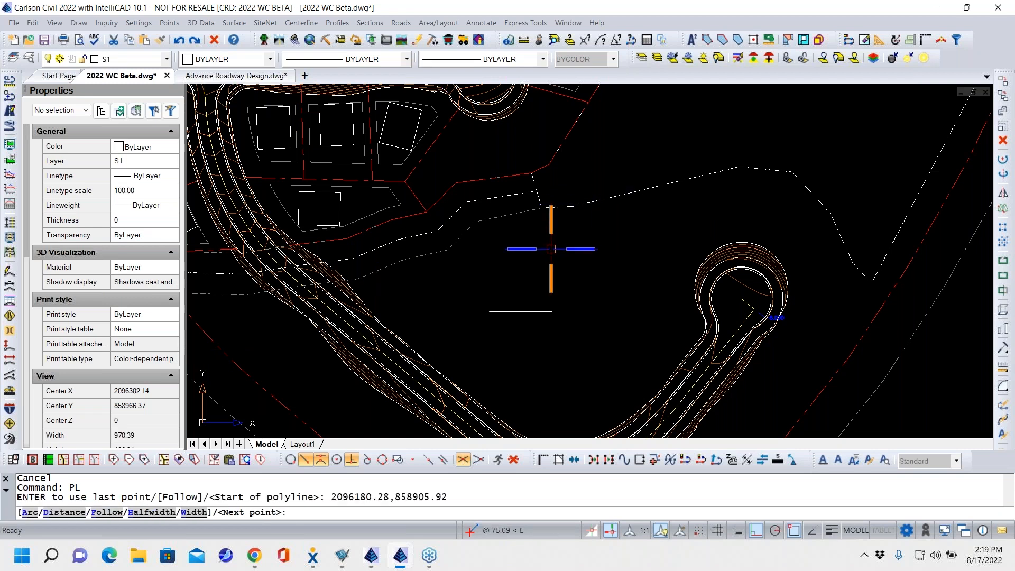
left_click(508, 236)
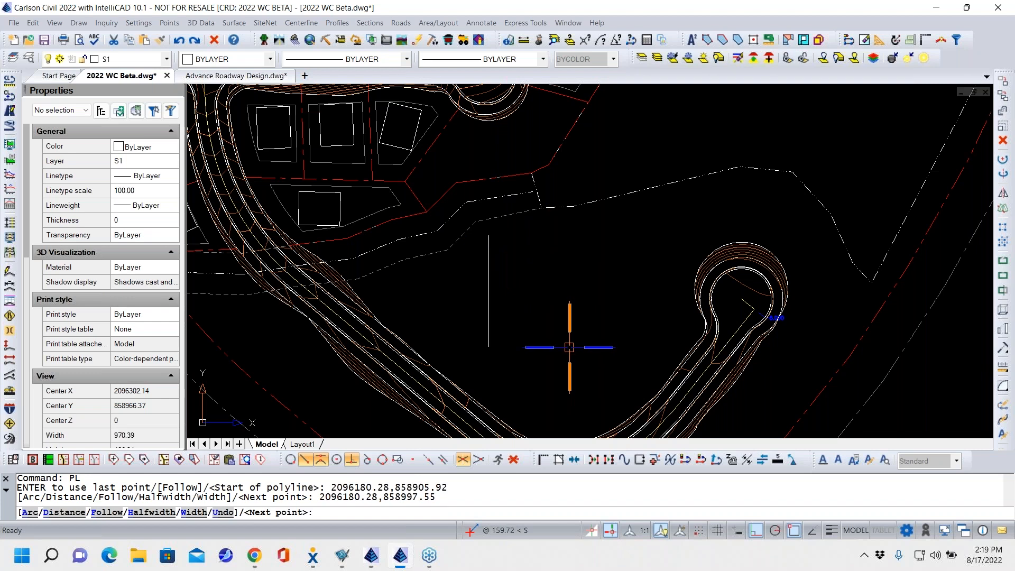
key("Escape")
Draw a horizontal polyline about 214 units long, running east from the lower end of the vertical polyline
key("Return")
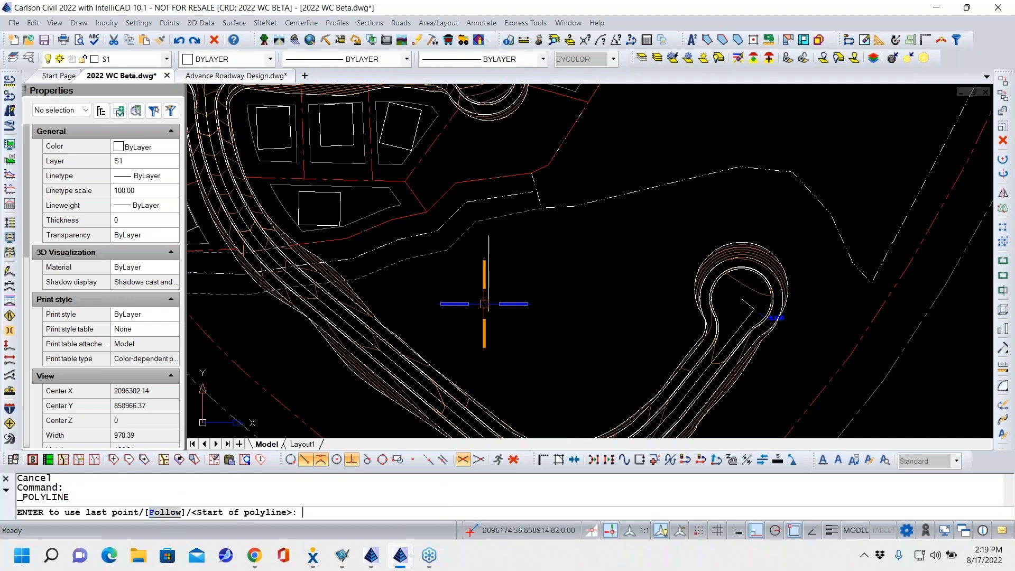
left_click(487, 312)
left_click(667, 321)
key("Escape")
Stretch the upper endpoint of the vertical polyline straight north so the line is about 210 units long
left_click(488, 234)
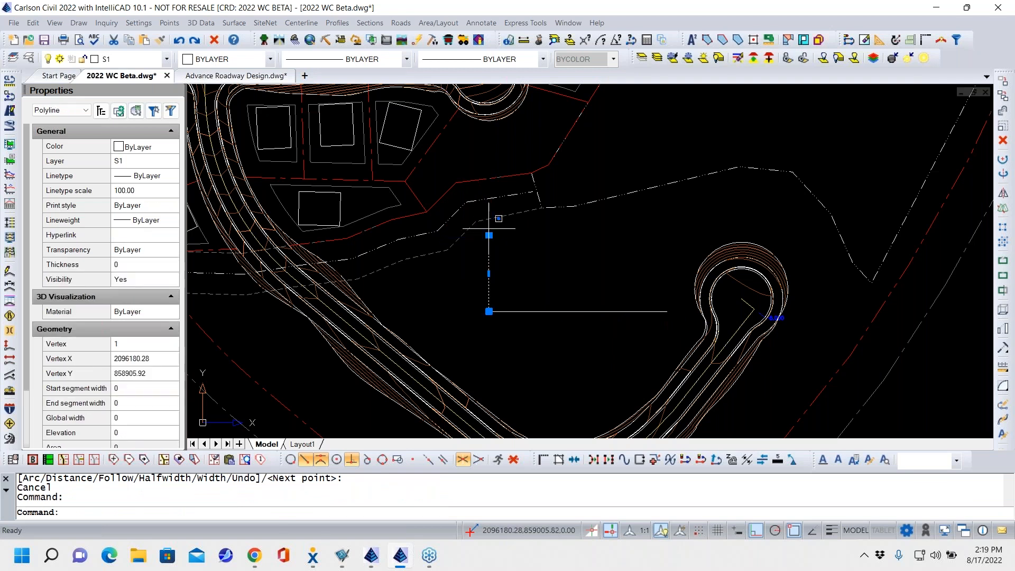
left_click(488, 229)
key("Escape")
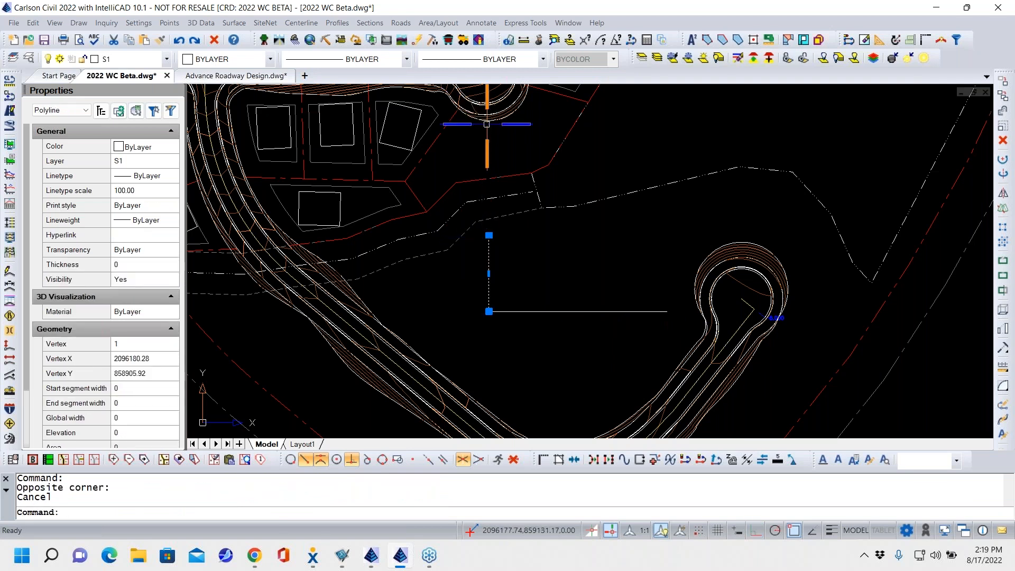
left_click(489, 235)
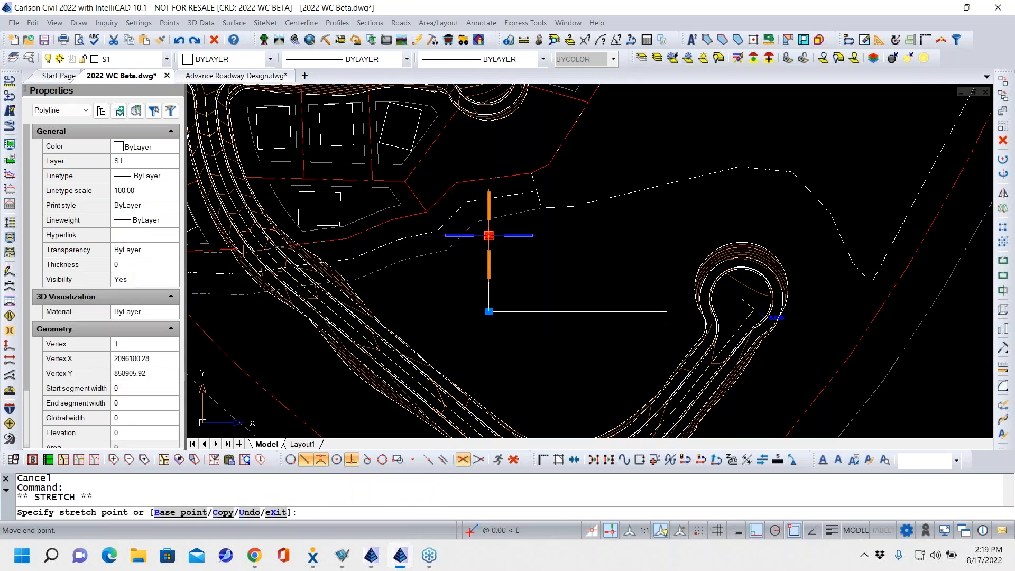
left_click(477, 138)
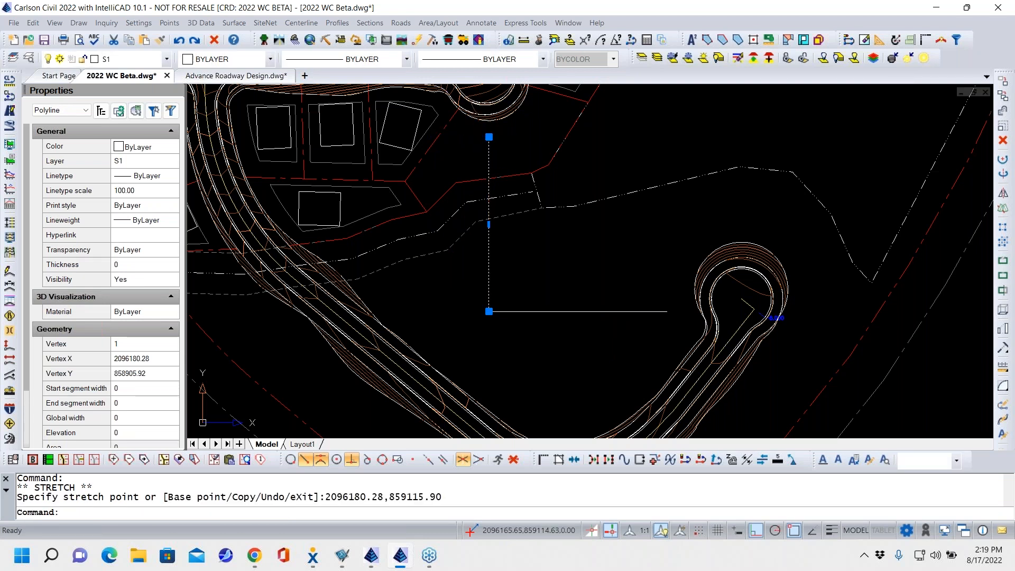
key("Escape")
key("Escape")
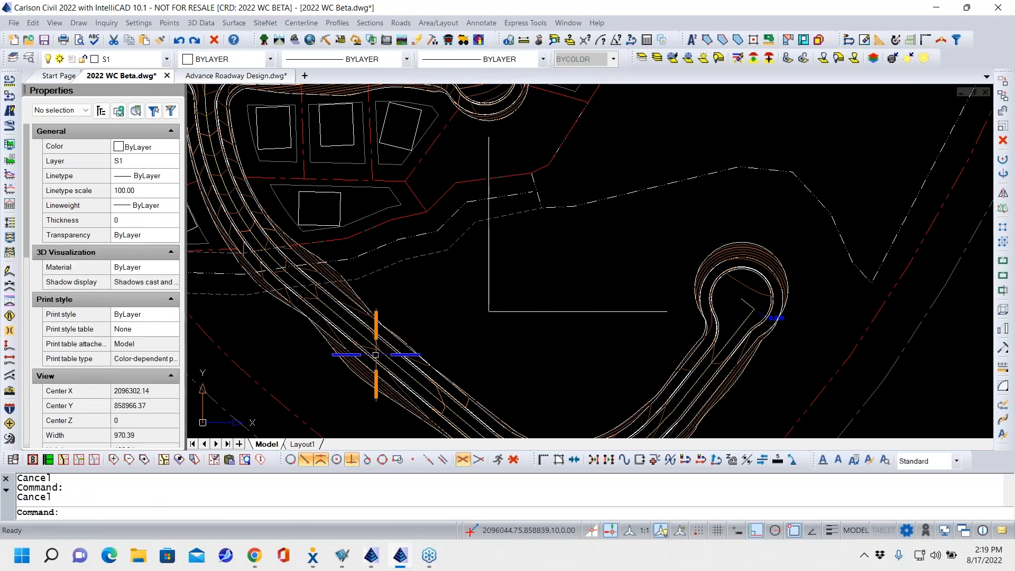
Open the road network tool and create a new network as test.rdn, replacing the existing file
left_click(9, 424)
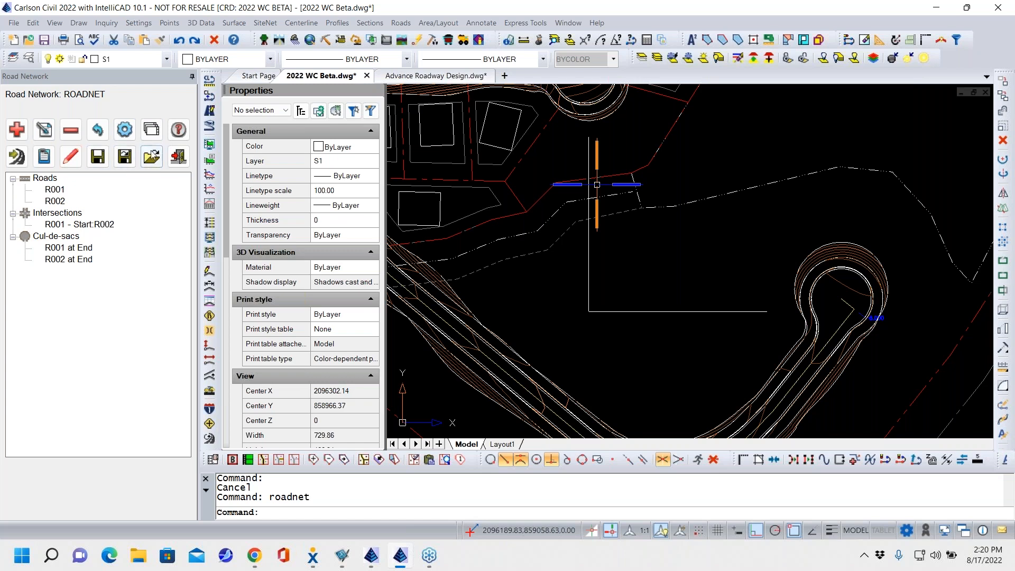
left_click(159, 137)
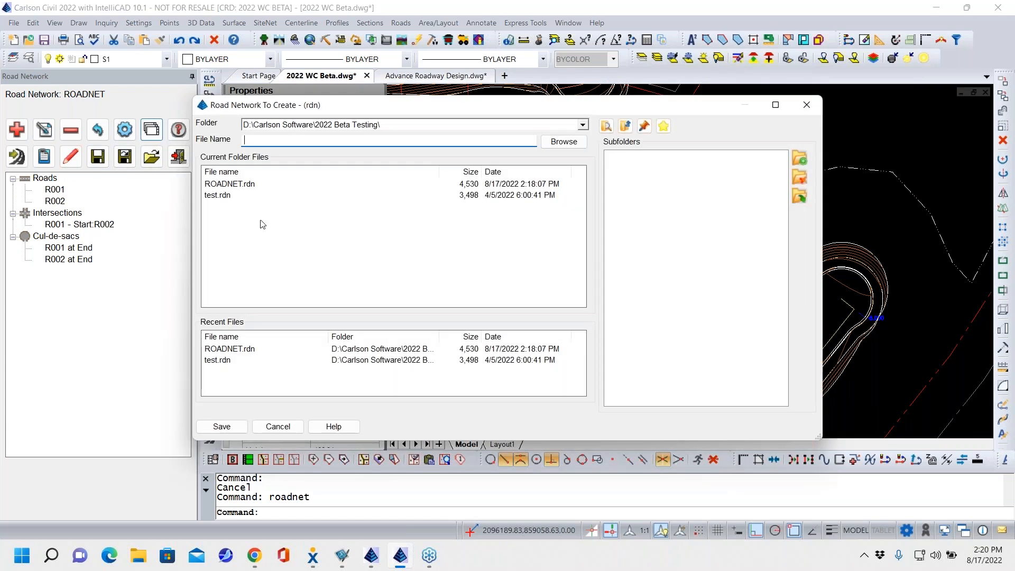
double_click(218, 195)
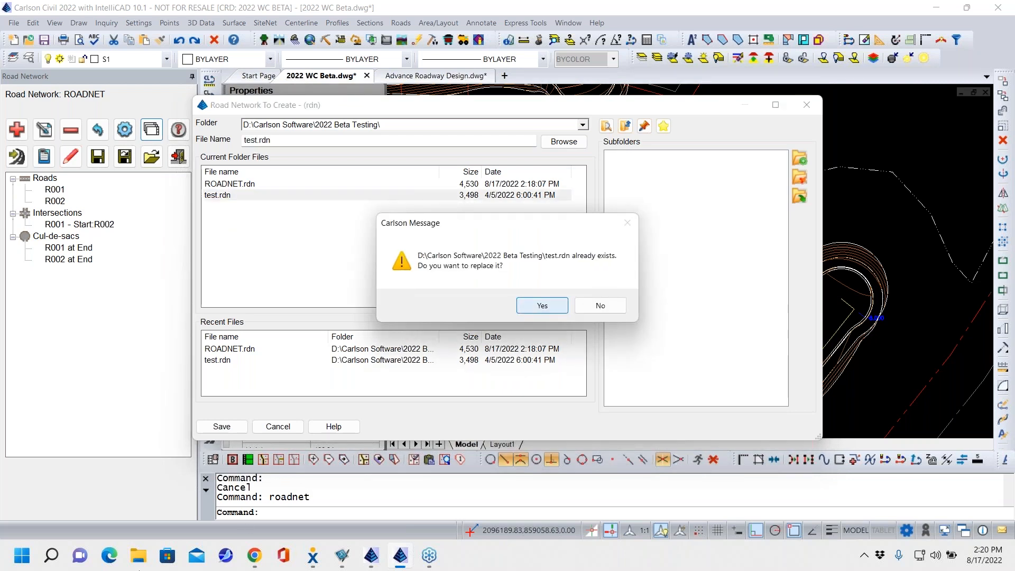
left_click(539, 306)
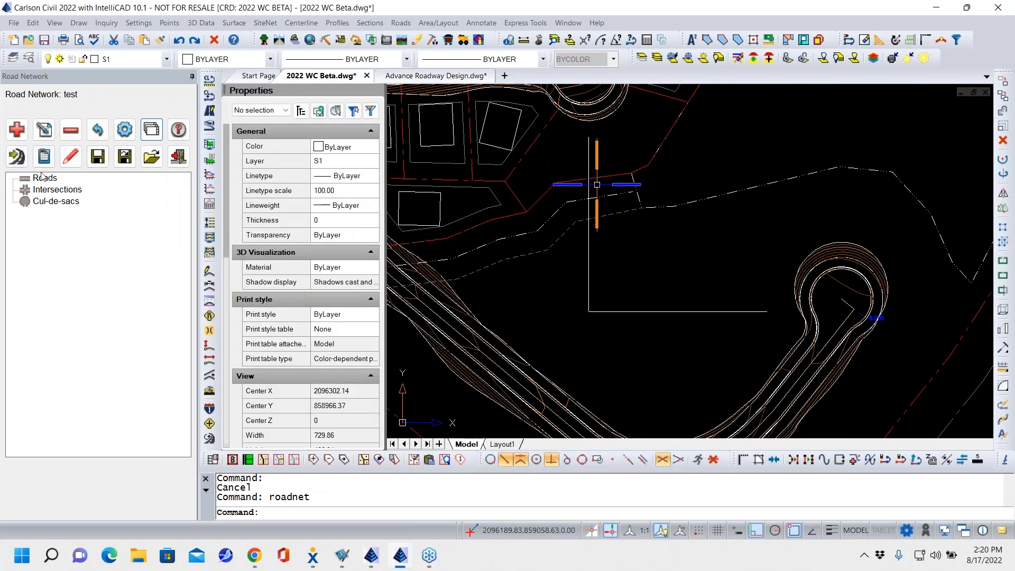
Begin adding a road to the network and specify EG.tin as the existing surface
left_click(16, 131)
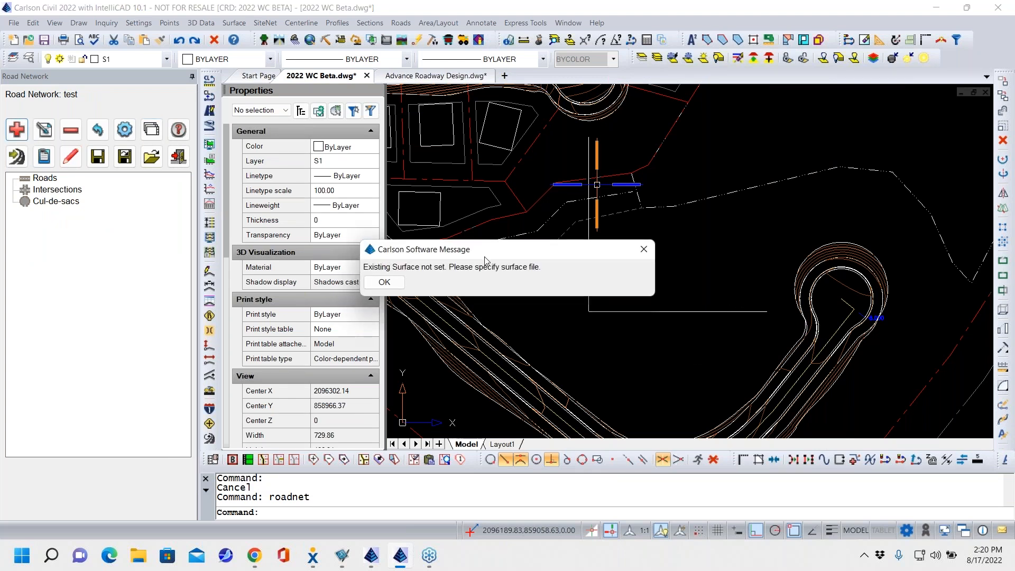
left_click(384, 283)
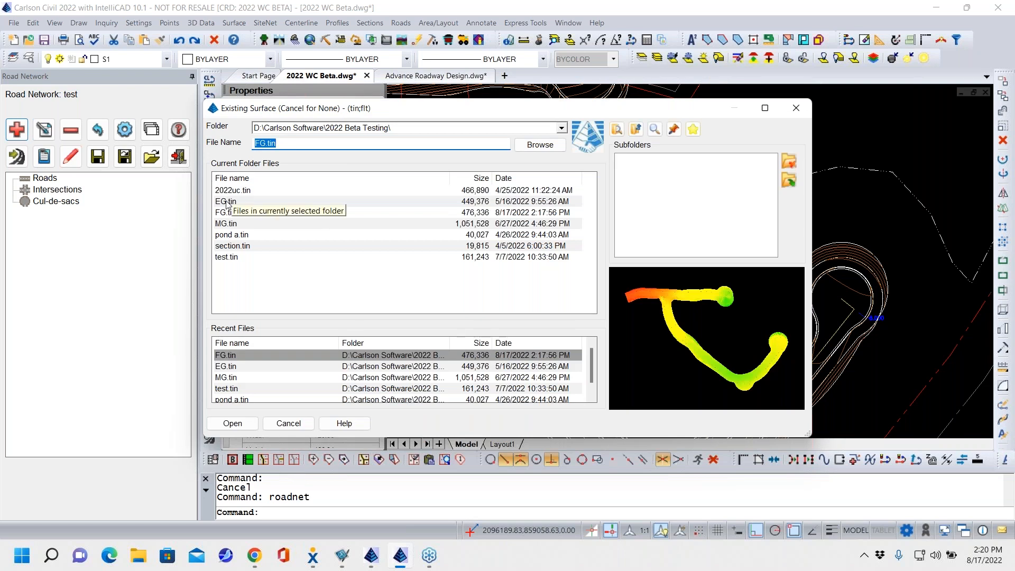
left_click(229, 201)
left_click(233, 423)
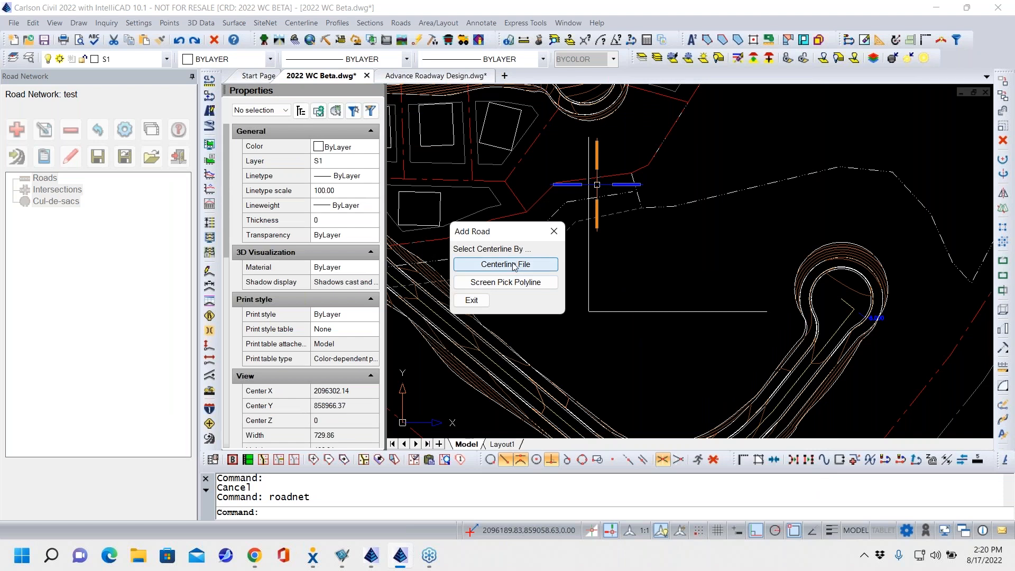
Use the vertical polyline as the road centerline, saving its centerline file as A and its design profile as A.pro
left_click(515, 284)
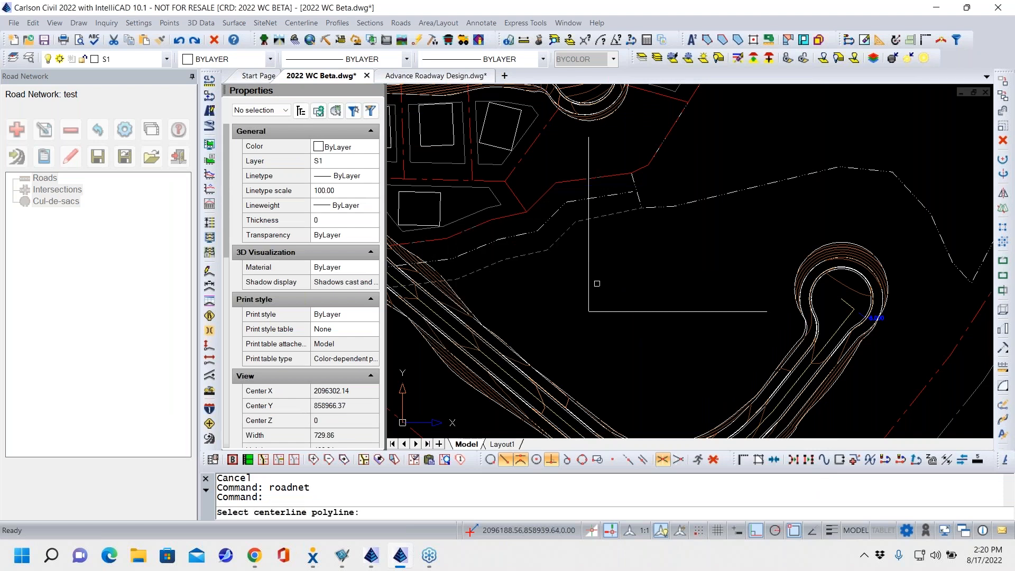
left_click(589, 283)
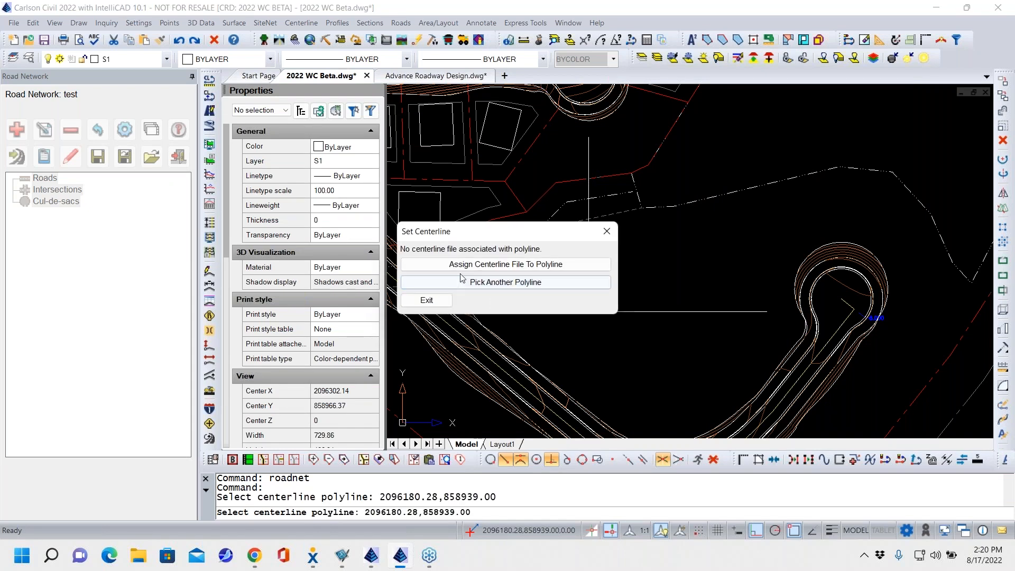
left_click(484, 266)
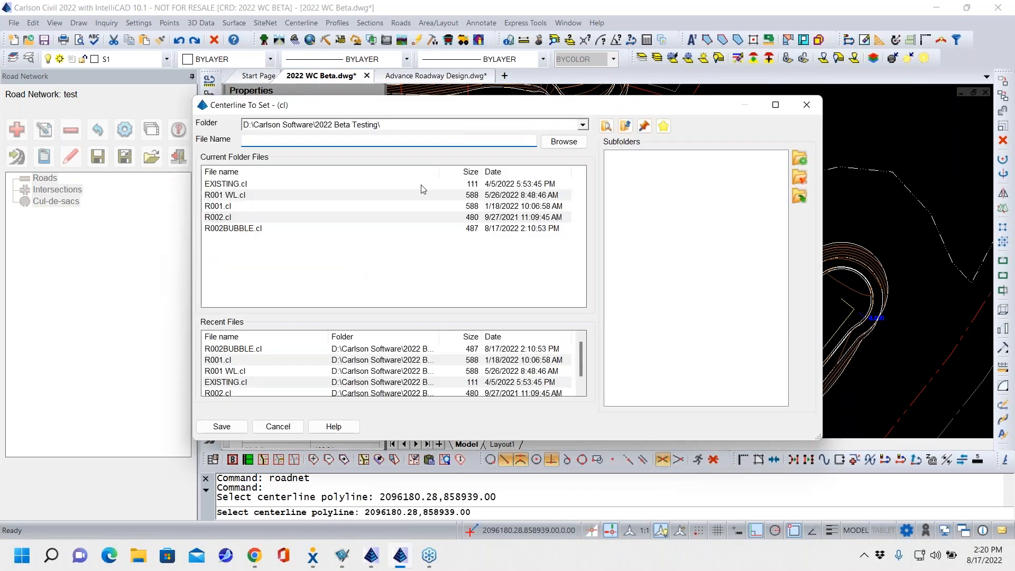
type("a")
key("Caps_Lock")
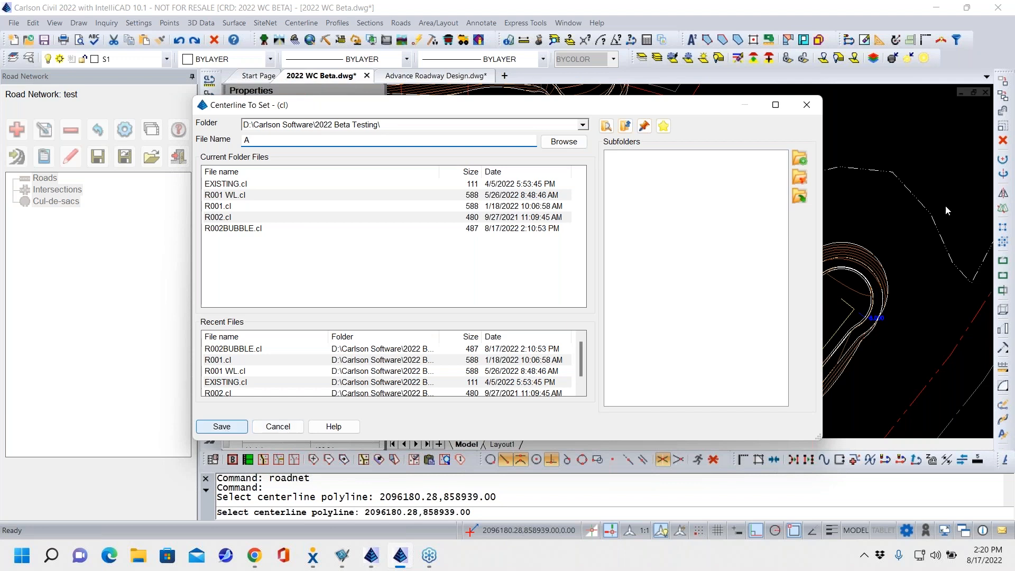
left_click(225, 430)
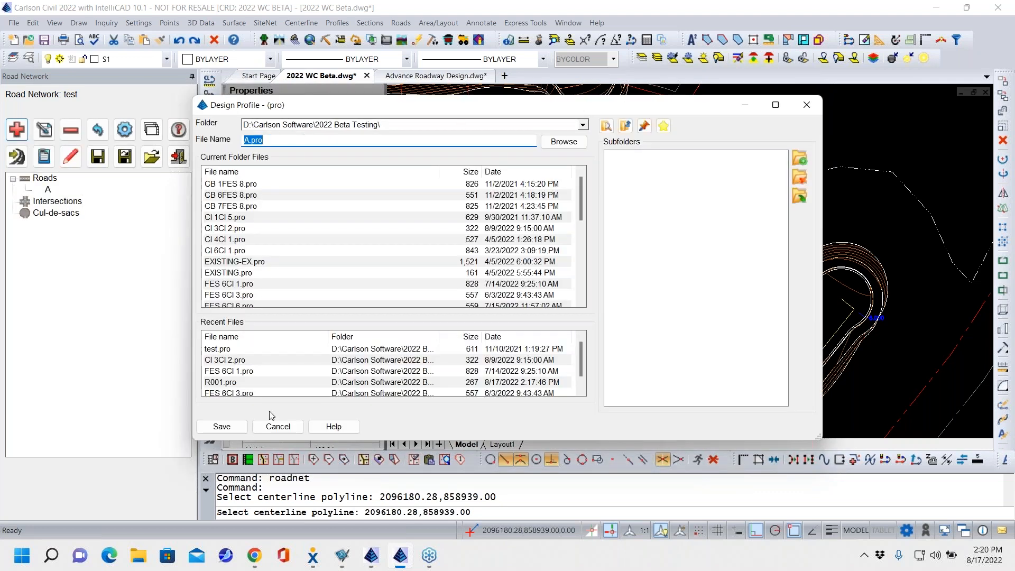
left_click(221, 427)
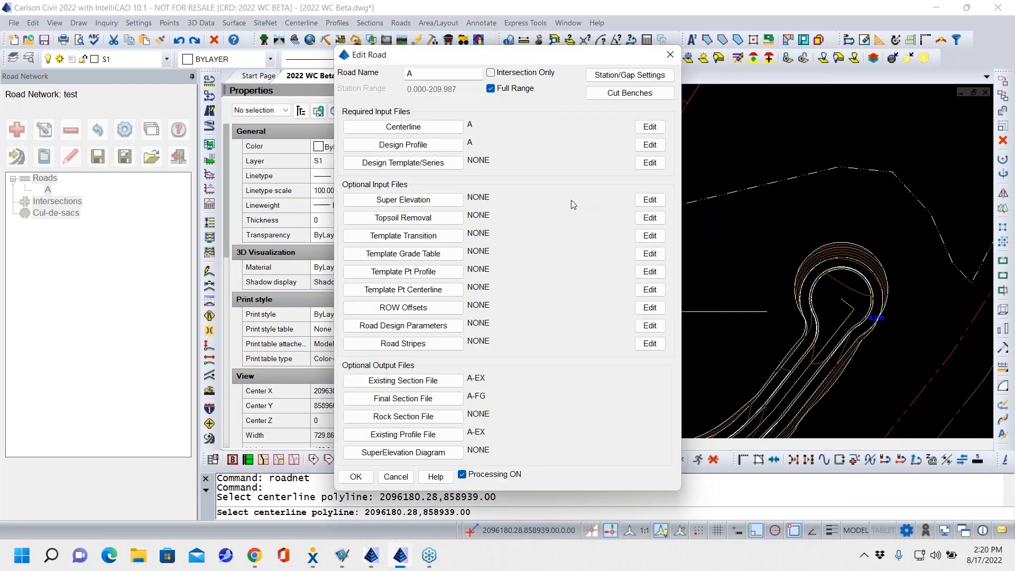
Assign the 27 BACK TO BACK.TPL design template to road A and accept the road settings
left_click(420, 167)
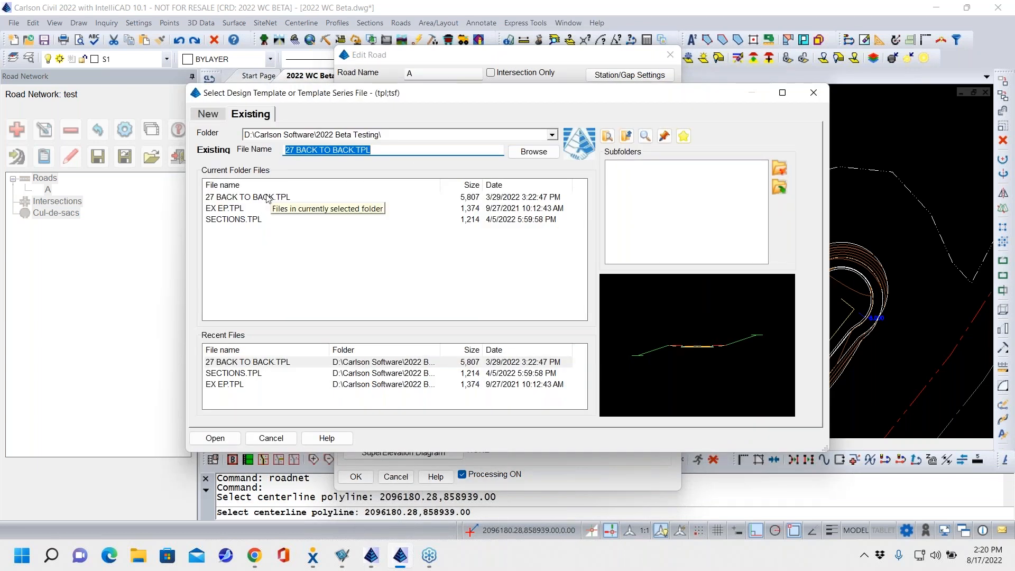
double_click(269, 199)
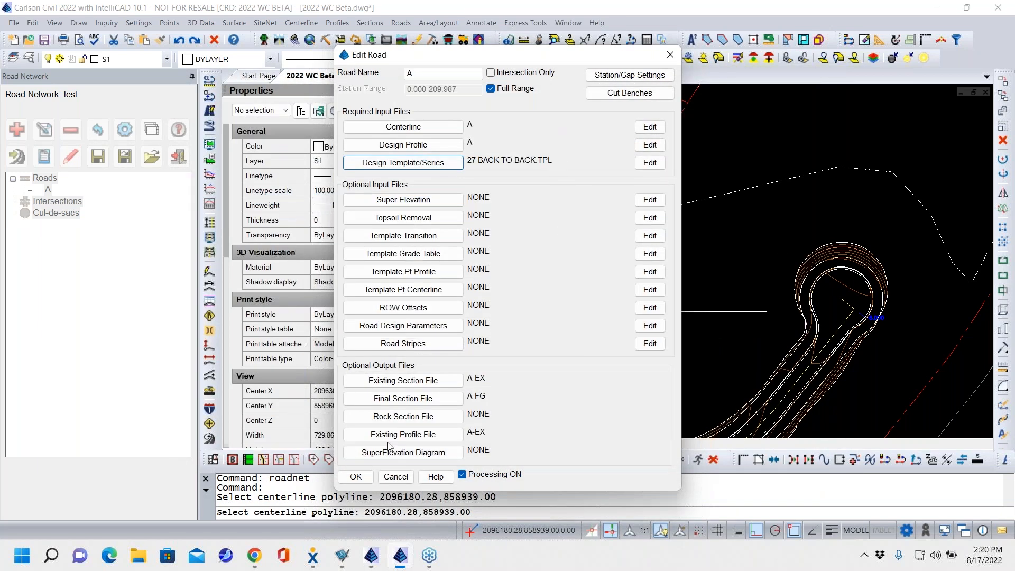
left_click(356, 476)
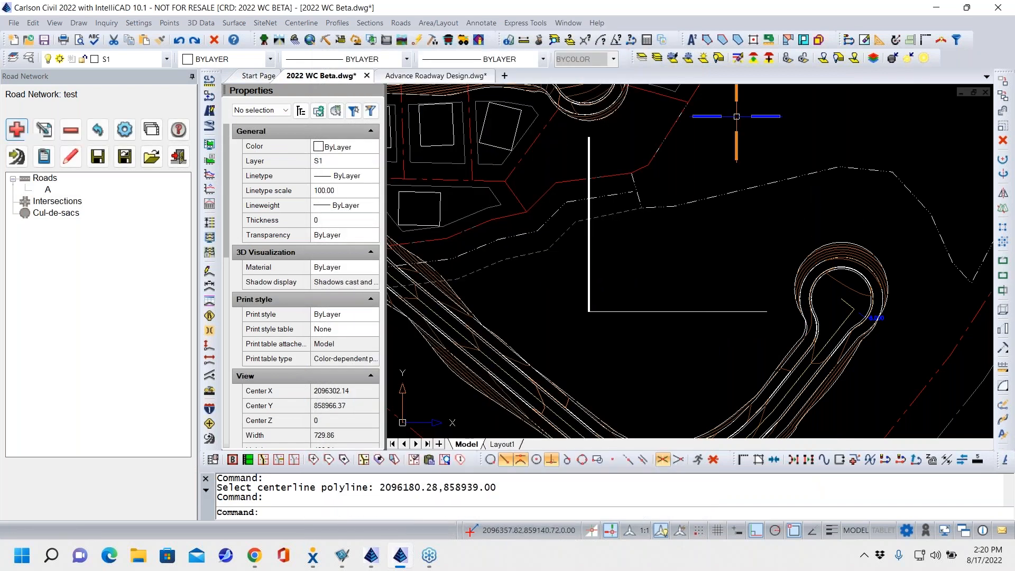
Add a second road from the horizontal polyline, saving its centerline file as B and its design profile as B.pro
left_click(22, 128)
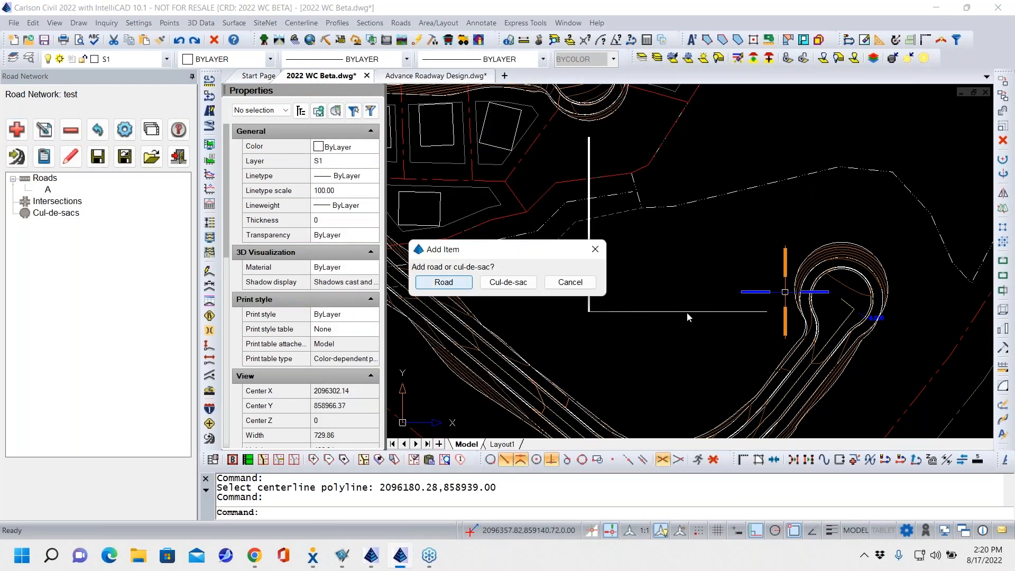
key("Return")
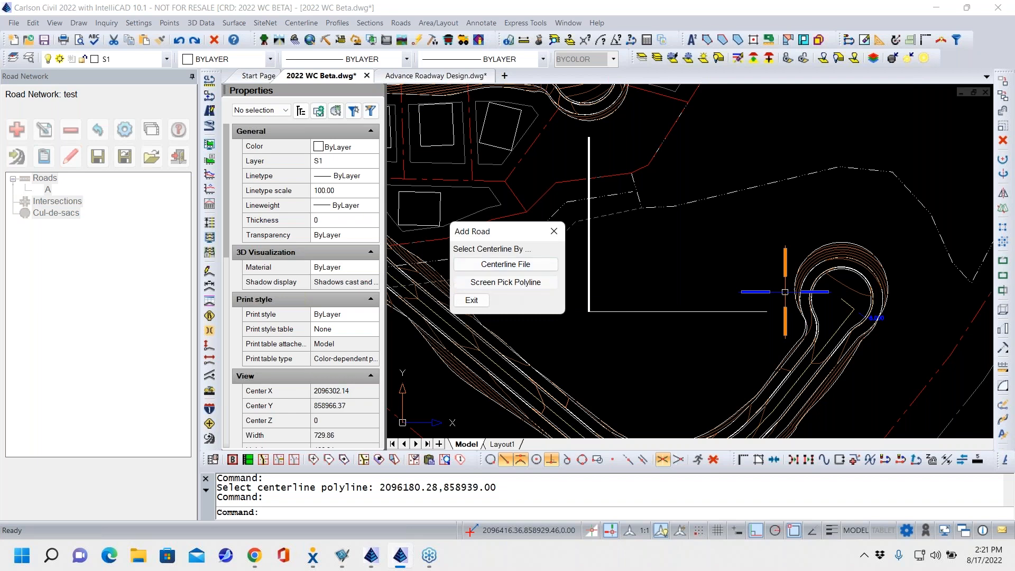
left_click(505, 282)
left_click(670, 310)
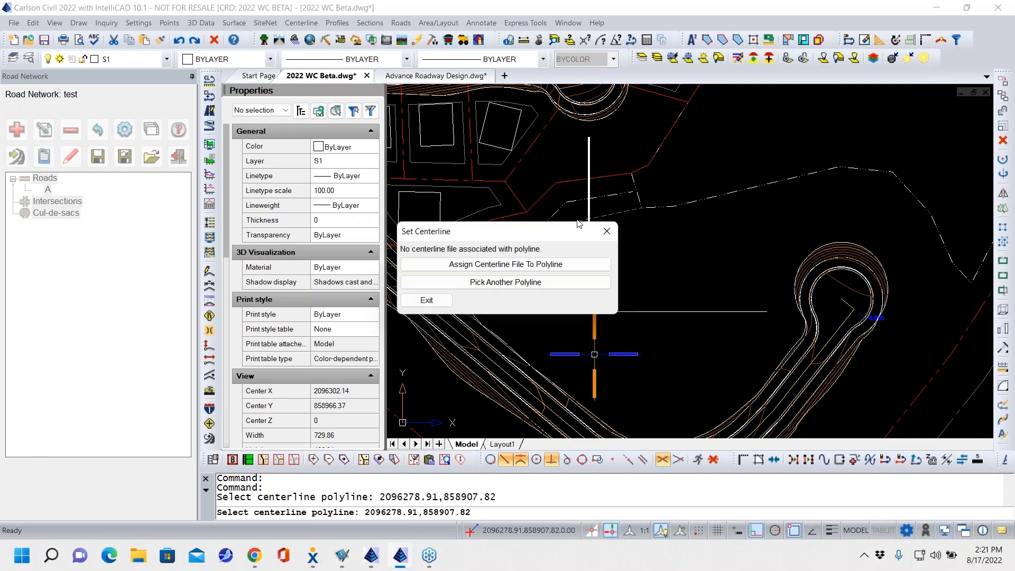
left_click(529, 265)
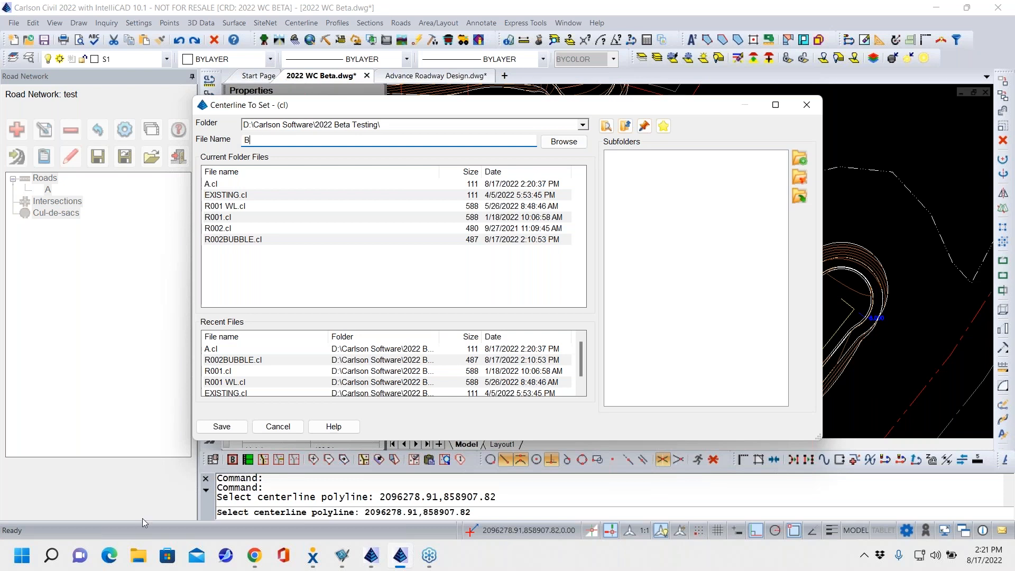
left_click(223, 426)
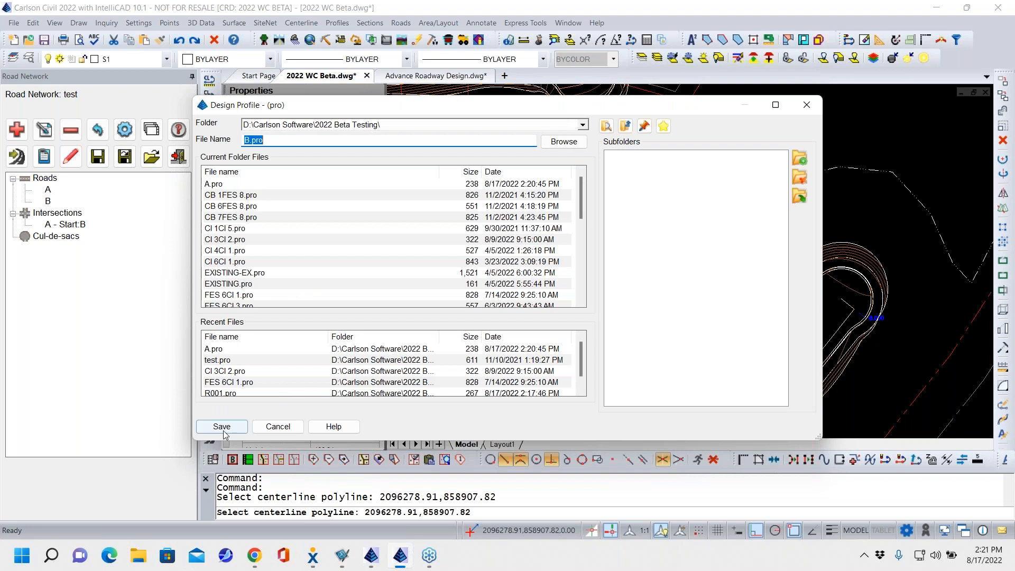
left_click(222, 426)
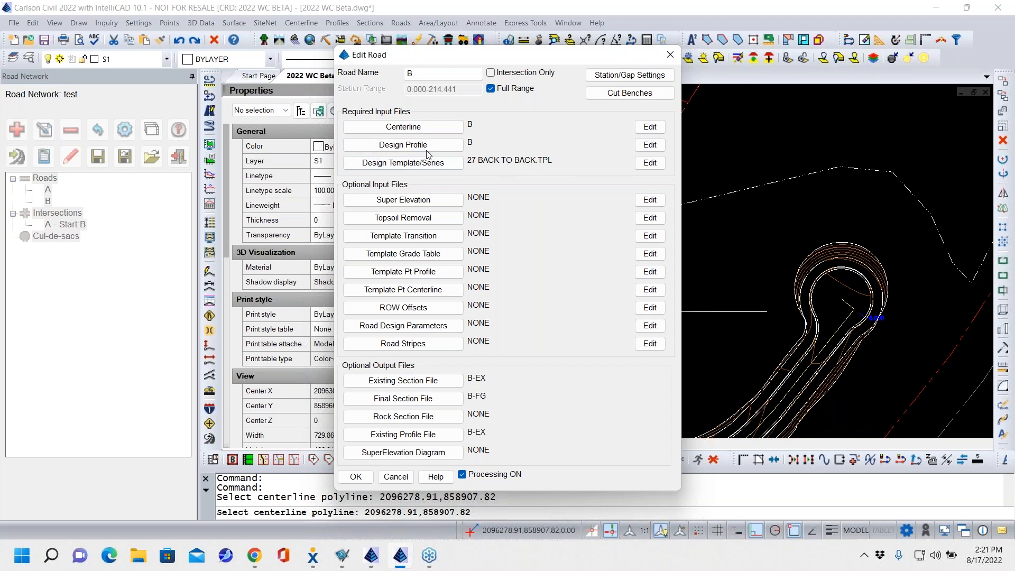
Review the stations, elevations and slopes of road B's design profile in the profile editor, then close it
left_click(655, 146)
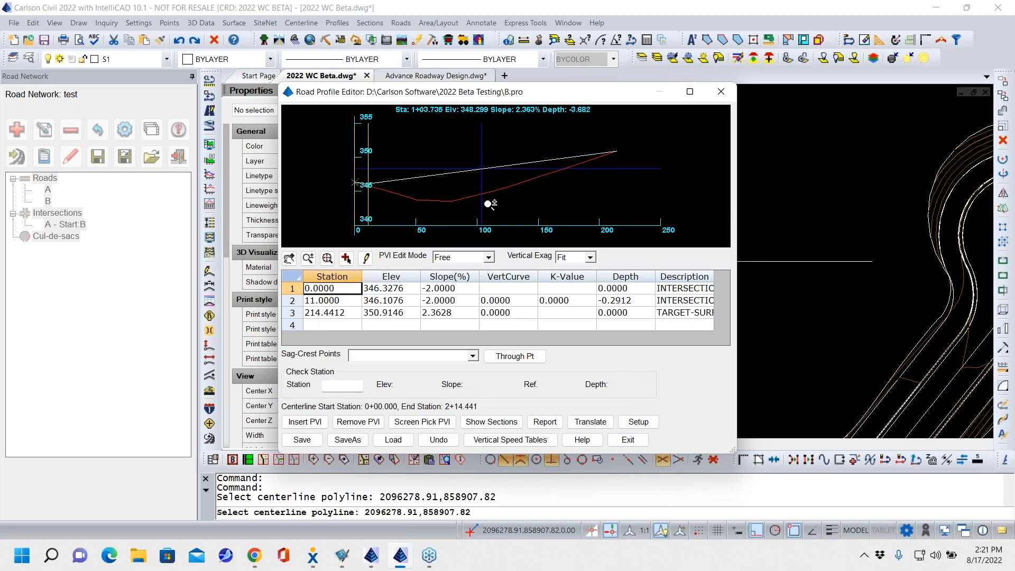
left_click(628, 439)
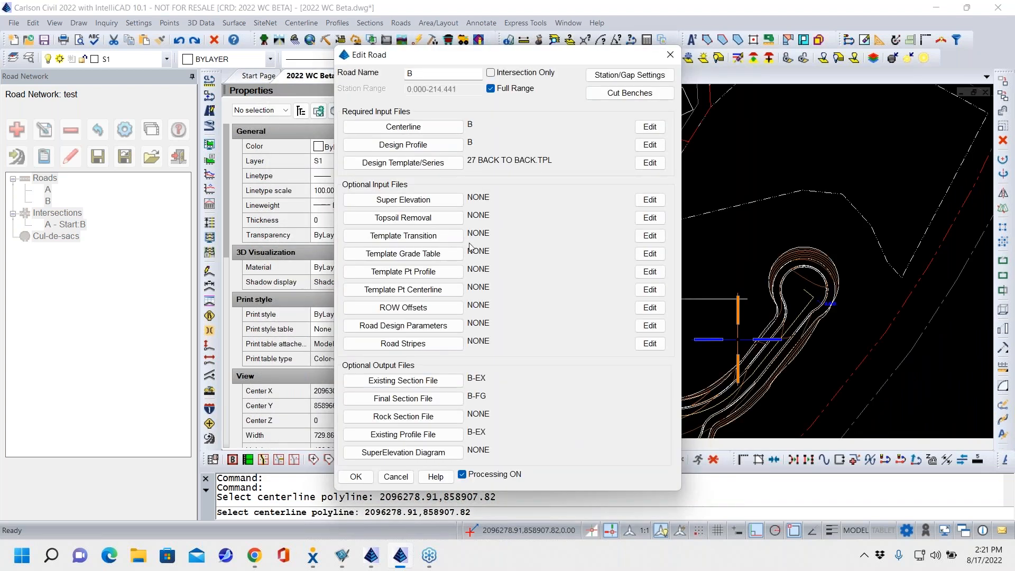
Add road B again from the horizontal polyline, reusing the existing B.pro design profile, and accept its road settings
left_click(395, 476)
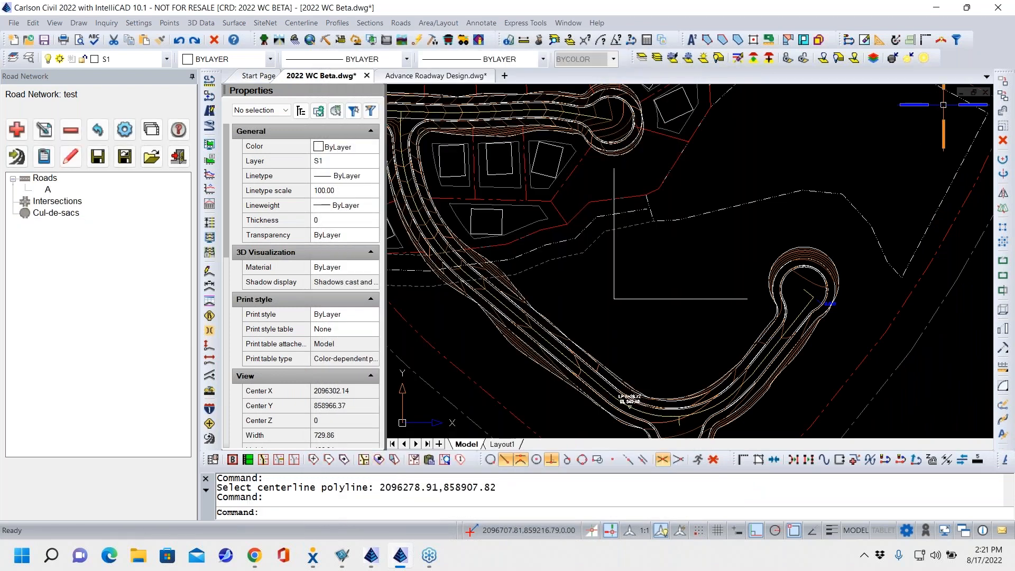
left_click(17, 129)
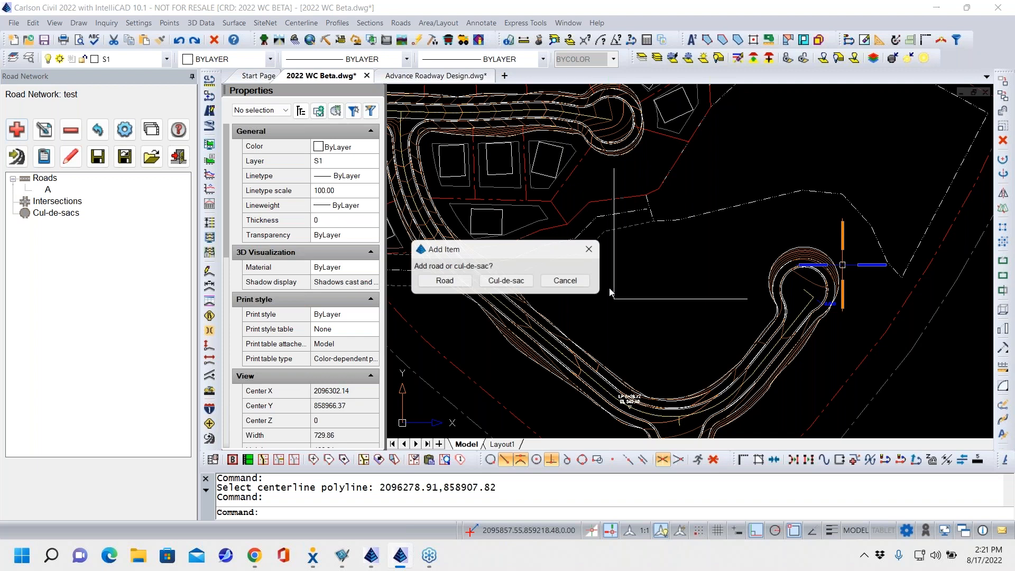
left_click(445, 280)
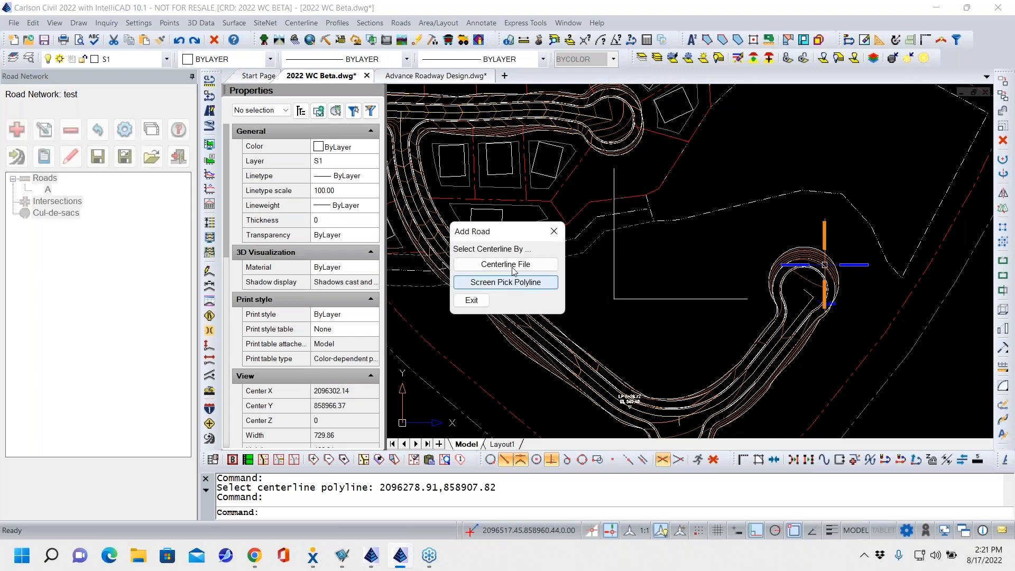
left_click(512, 284)
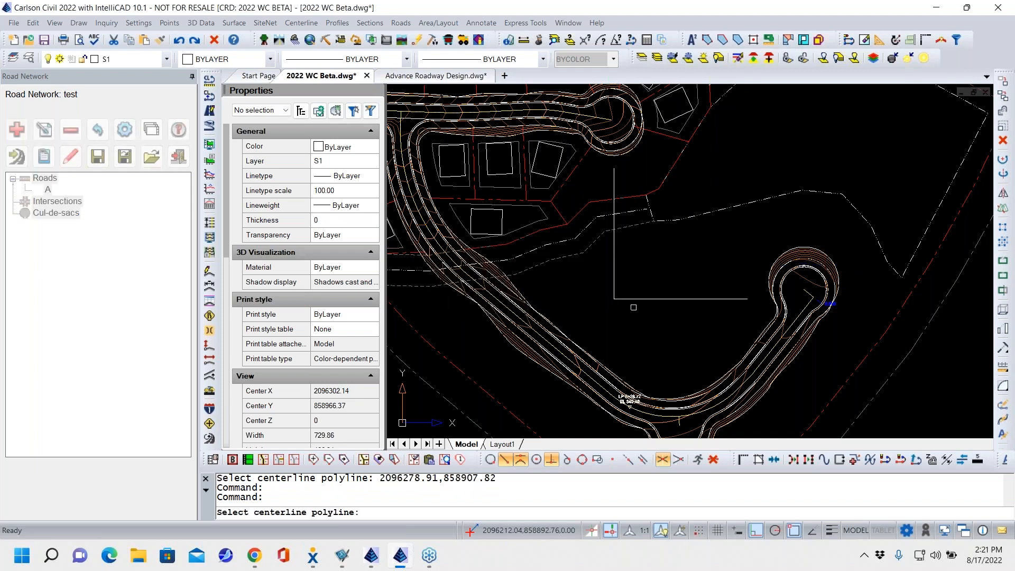
left_click(653, 301)
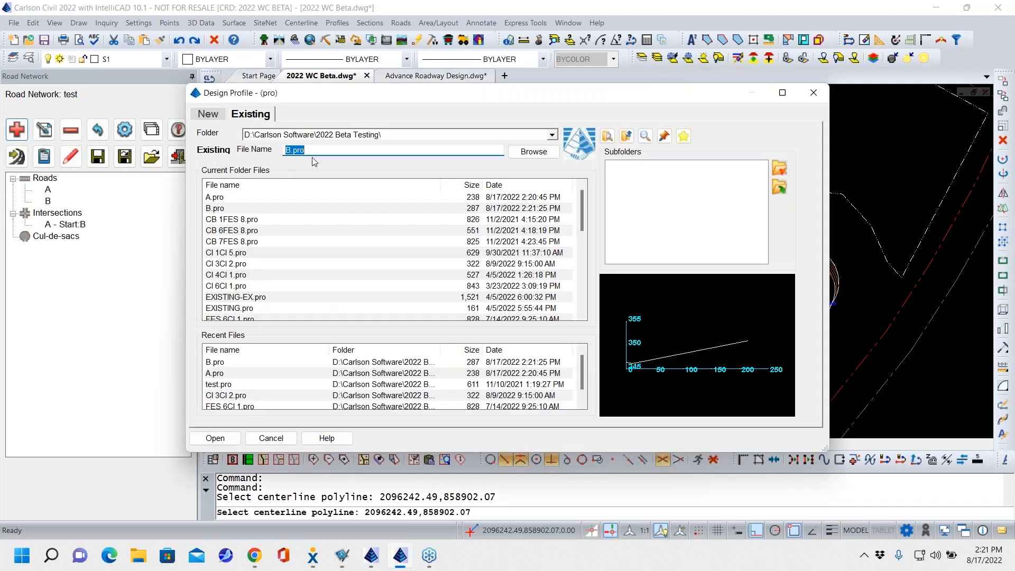
left_click(214, 438)
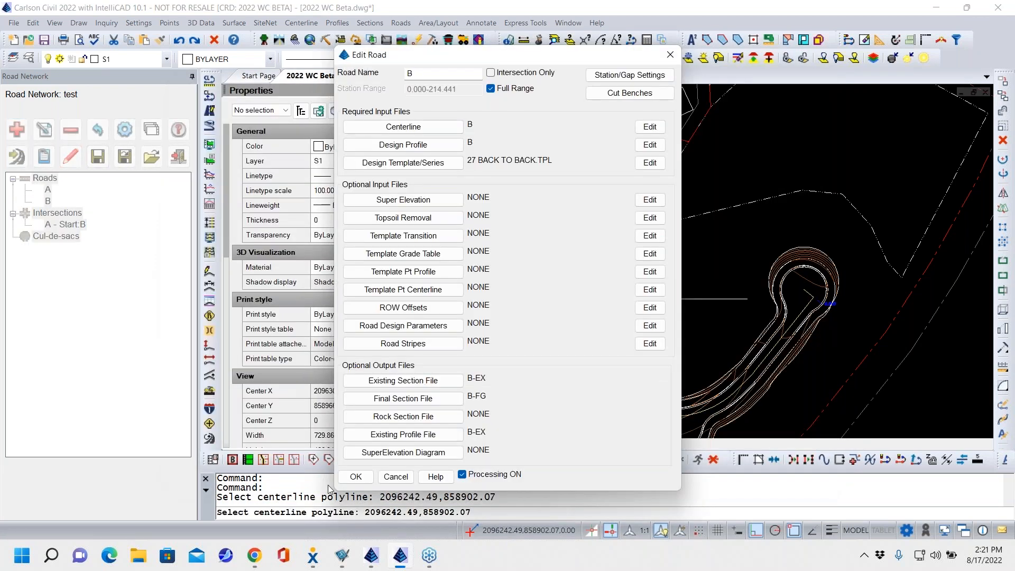
left_click(355, 476)
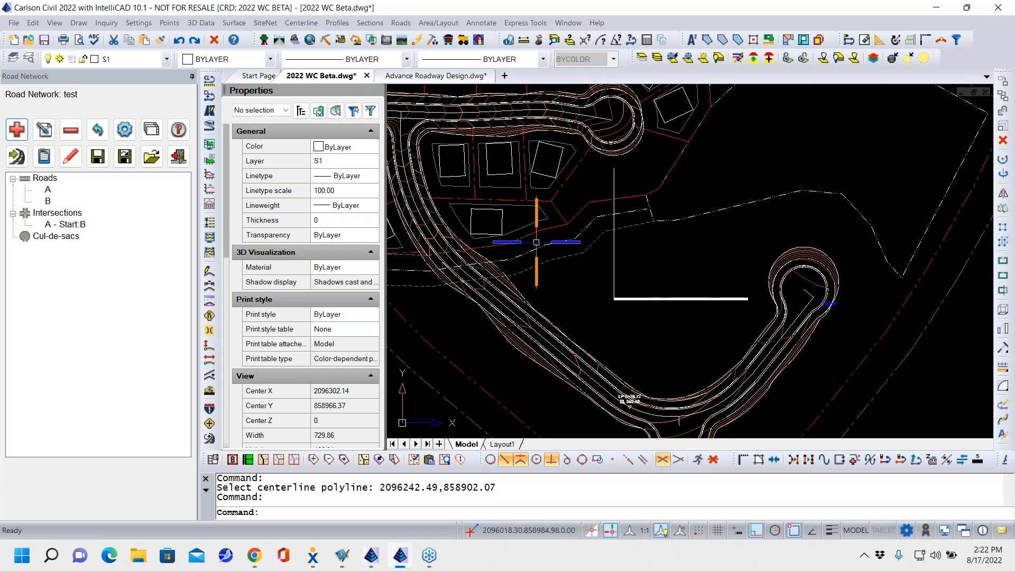
Enable a knuckle on the front-left side of the A - Start:B intersection with main radius 35 and fillet radius 25, and accept the intersection settings
key("Escape")
double_click(58, 227)
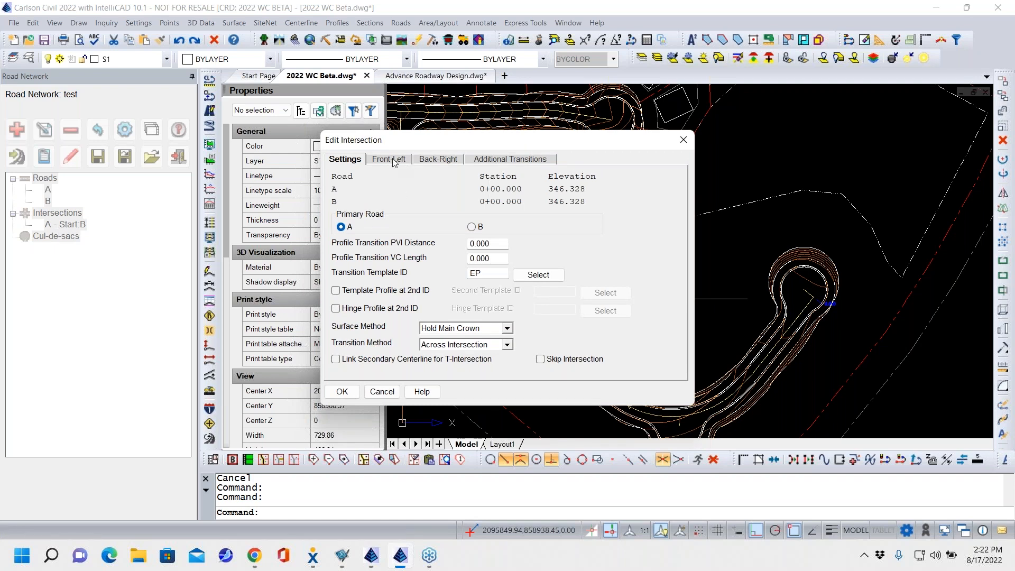
mouse_move(581, 139)
left_mouse_down()
mouse_move(494, 140)
mouse_move(380, 165)
left_mouse_up()
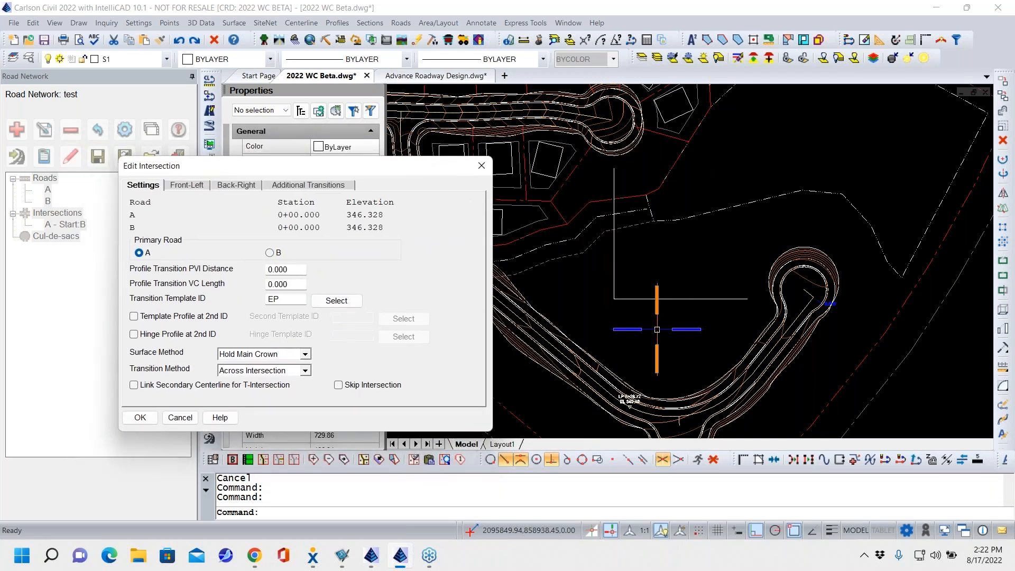
left_click(180, 187)
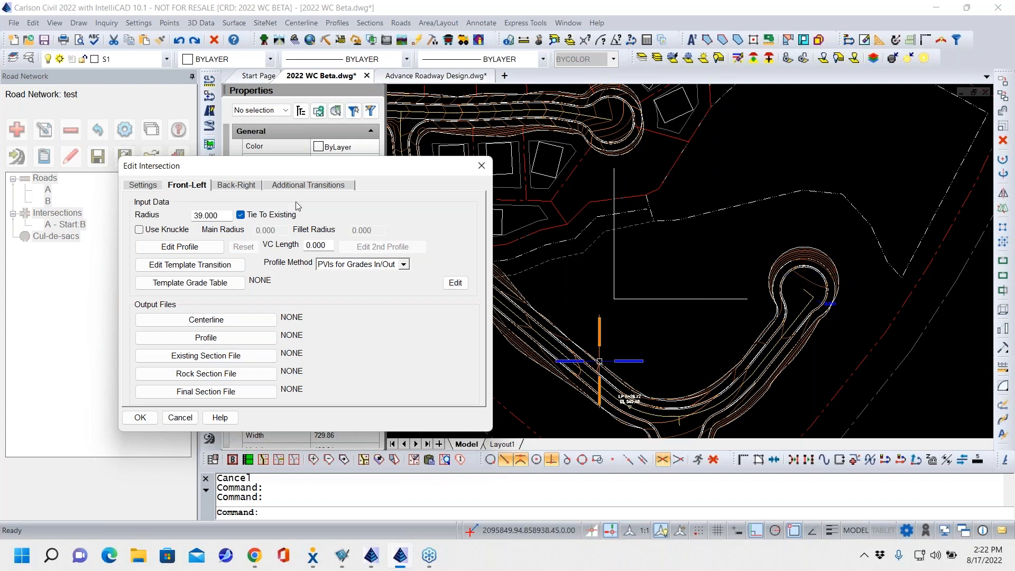
left_click(139, 230)
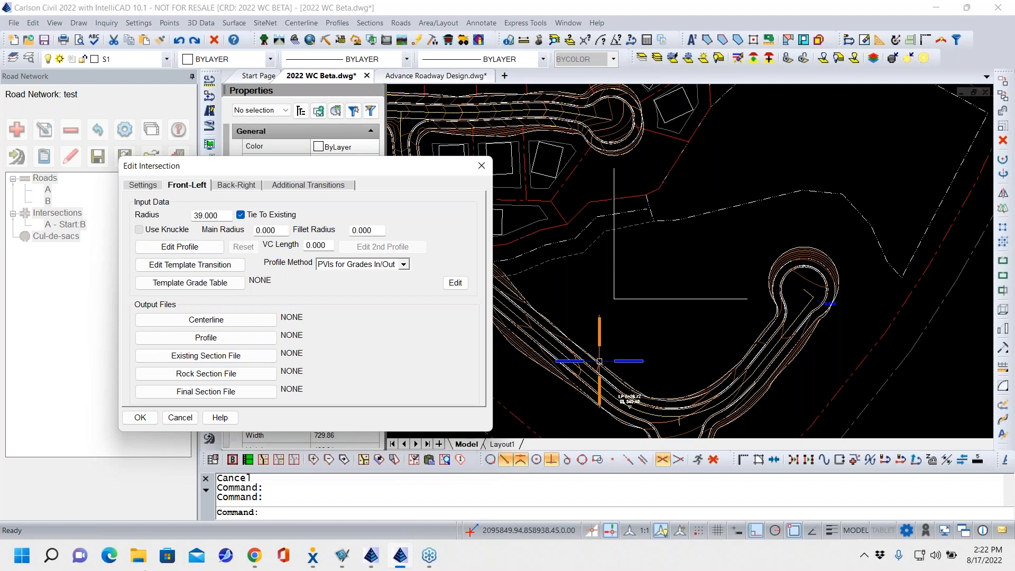
double_click(282, 233)
type("35")
key("Tab")
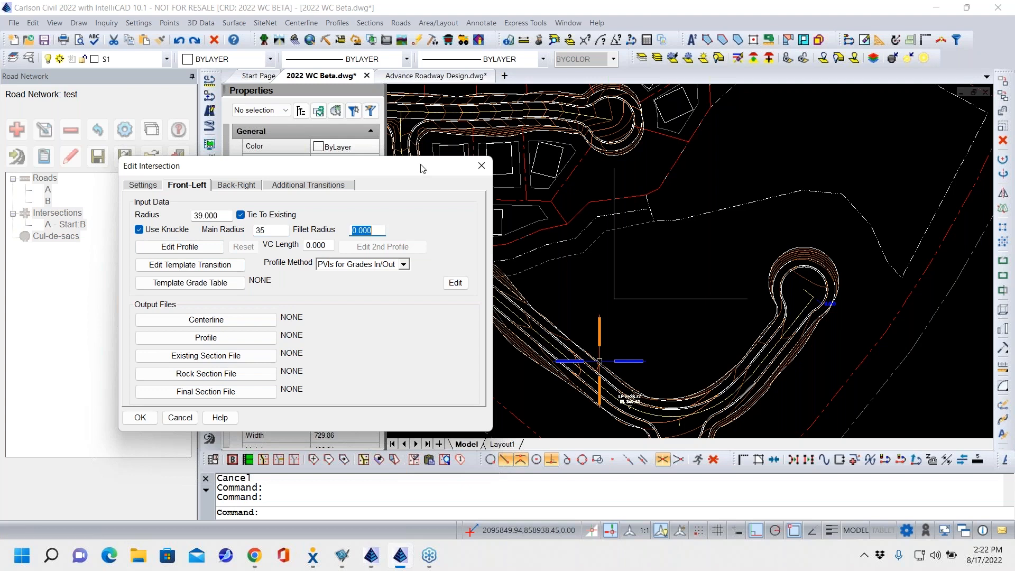
type("2")
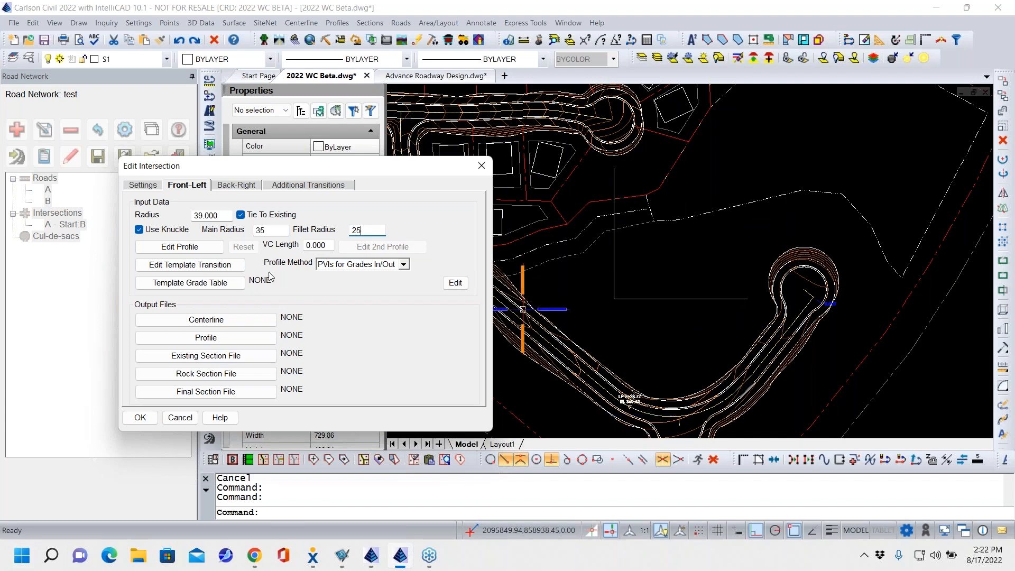
left_click(234, 187)
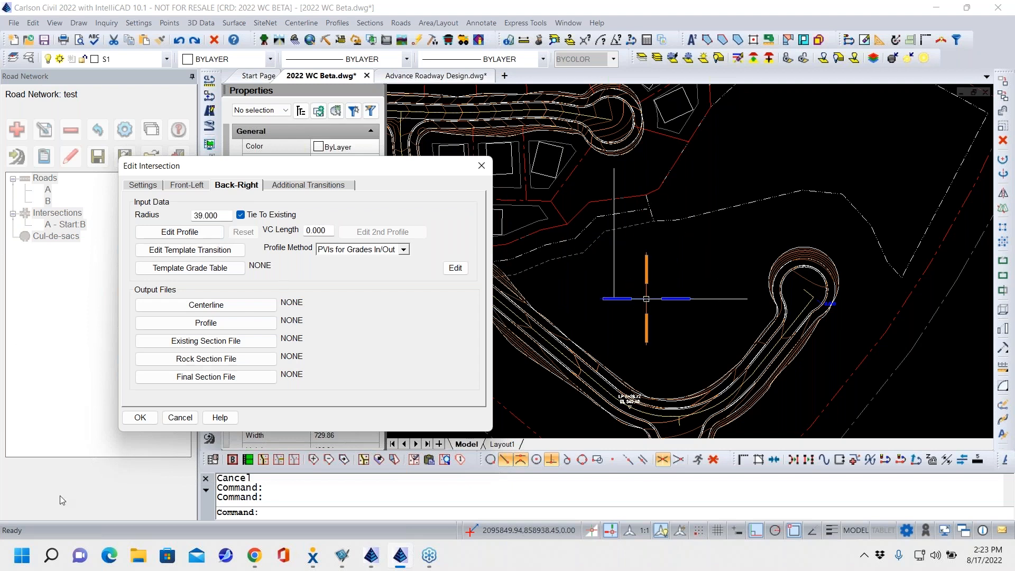
left_click(178, 186)
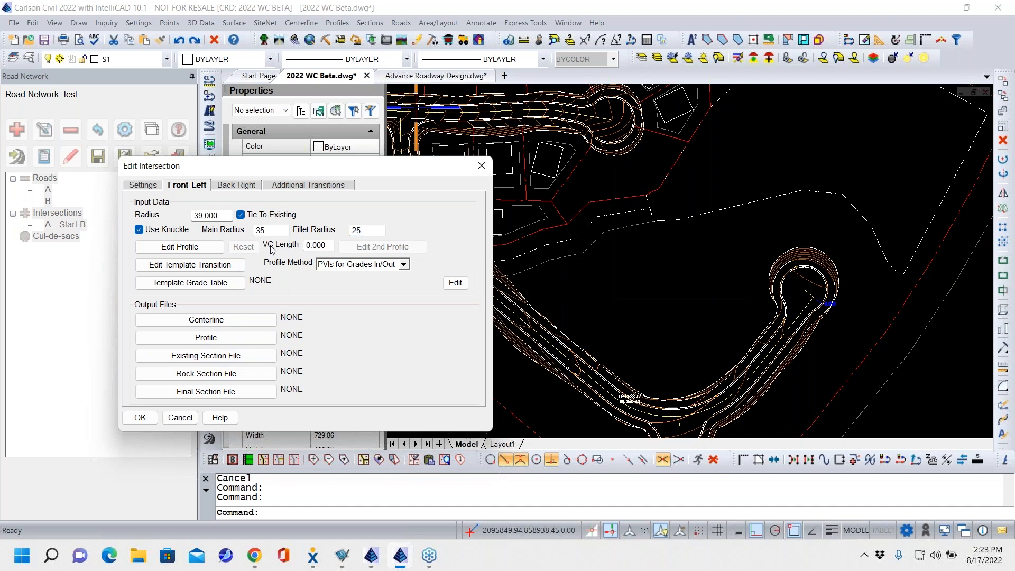
left_click(140, 417)
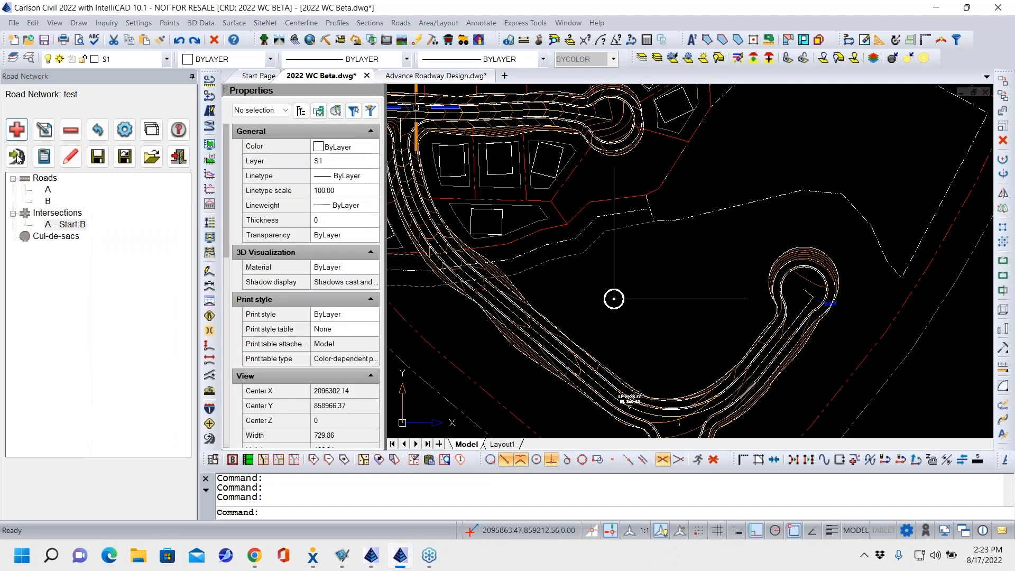
Process the test road network and save its triangulation surface file as FGA
left_click(16, 156)
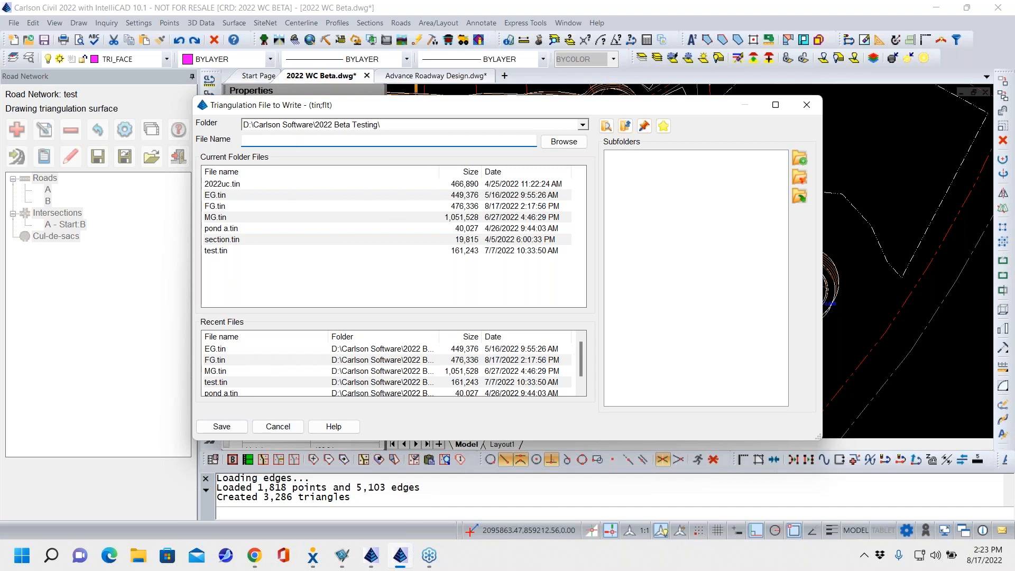
type("FGA")
left_click(223, 427)
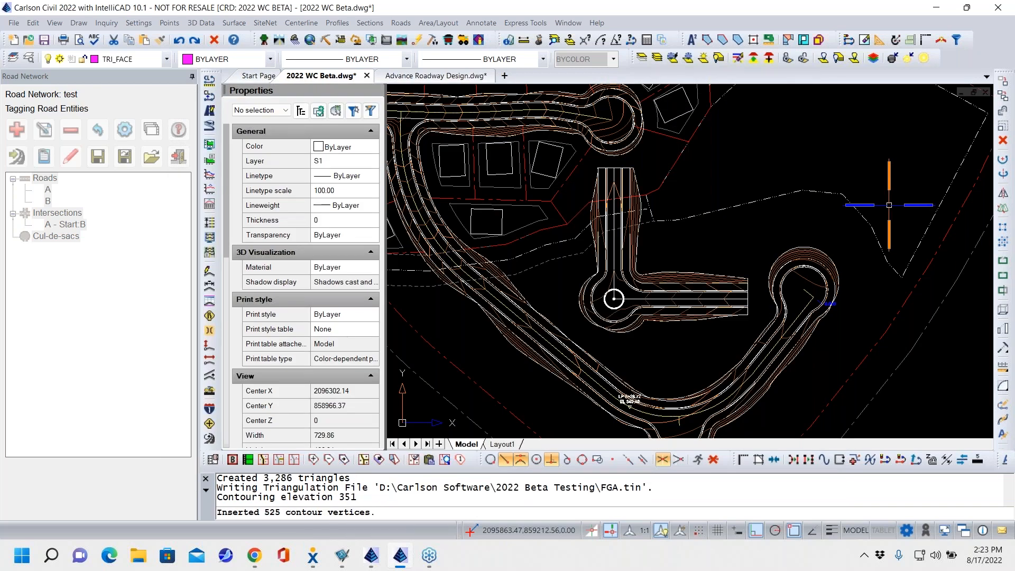
middle_click_drag(656, 326, 659, 200)
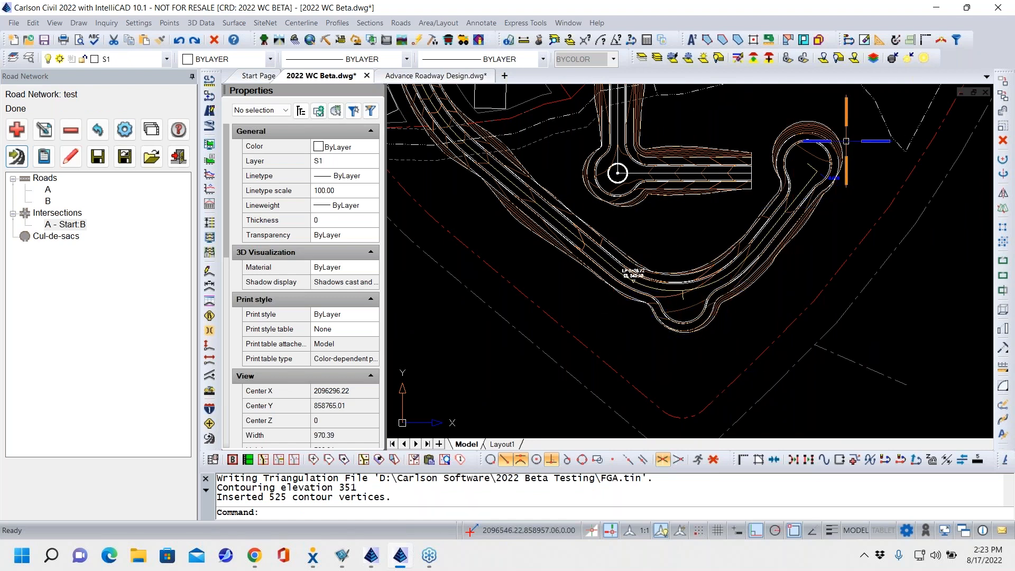
scroll(680, 170, "down", 10)
middle_click_drag(682, 209, 685, 309)
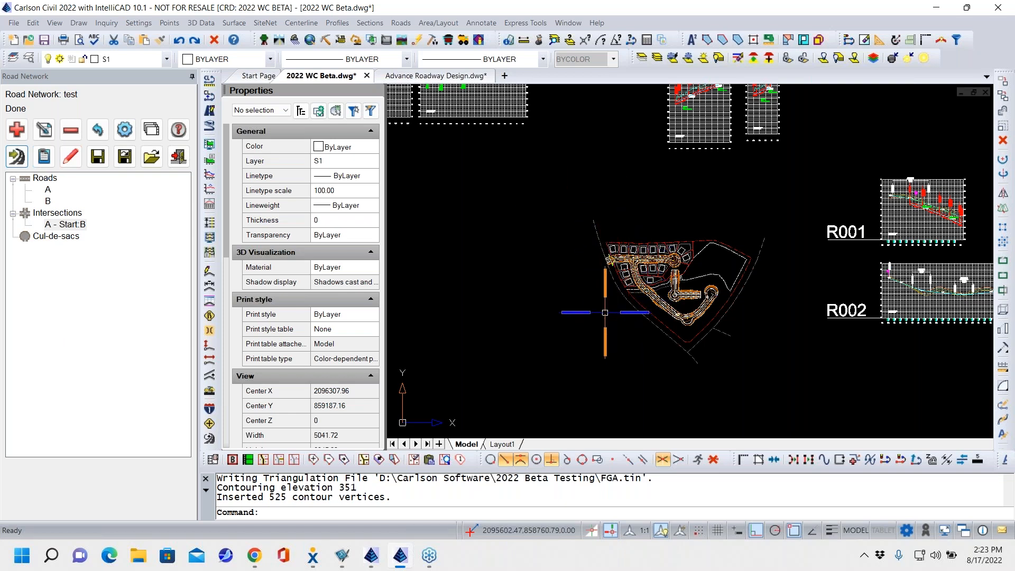
Load the ROADNET.rdn road network without saving the changes to the test network
left_click(48, 201)
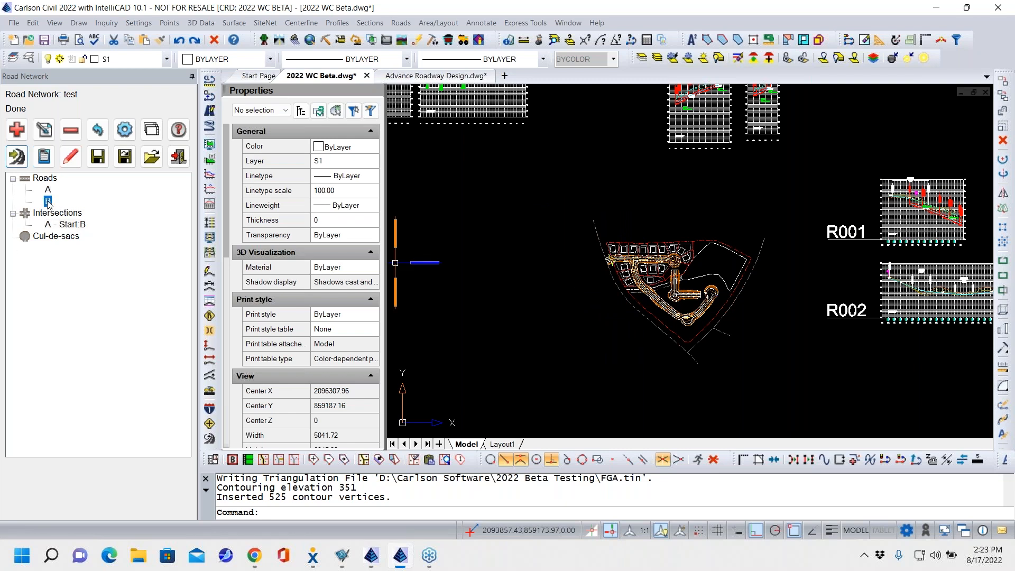
left_click(128, 157)
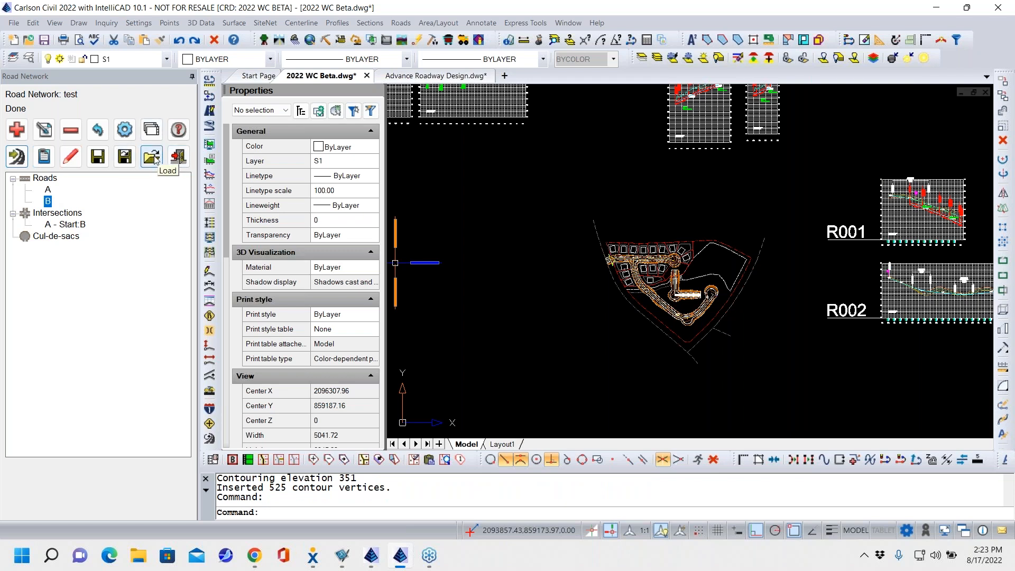
left_click(155, 158)
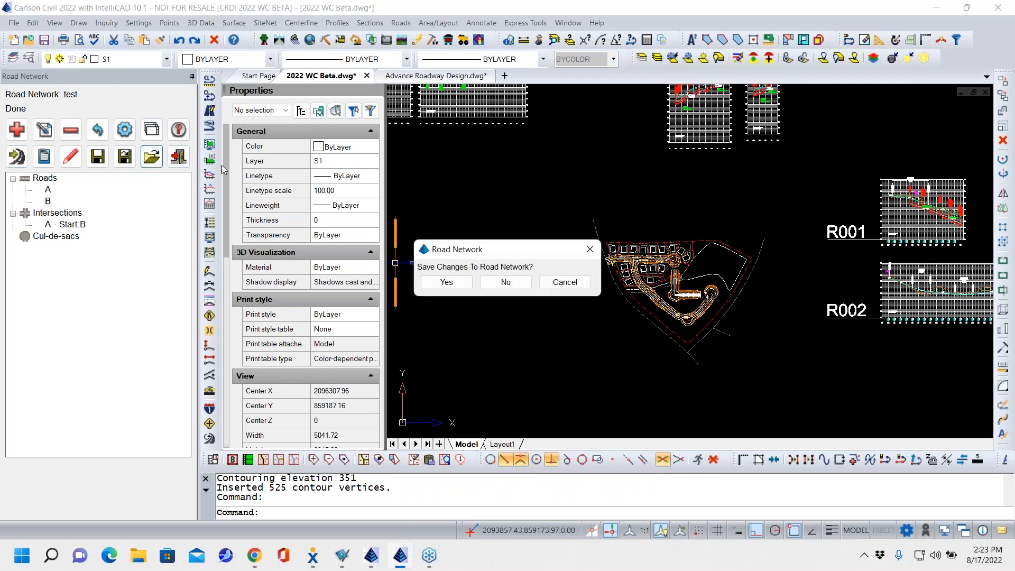
left_click(529, 282)
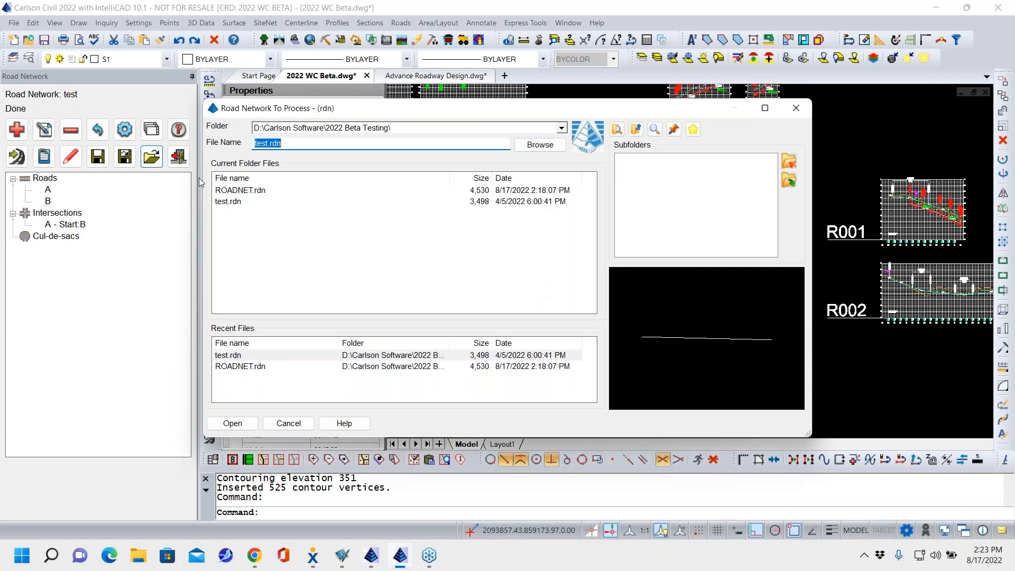
left_click(242, 191)
left_click(228, 423)
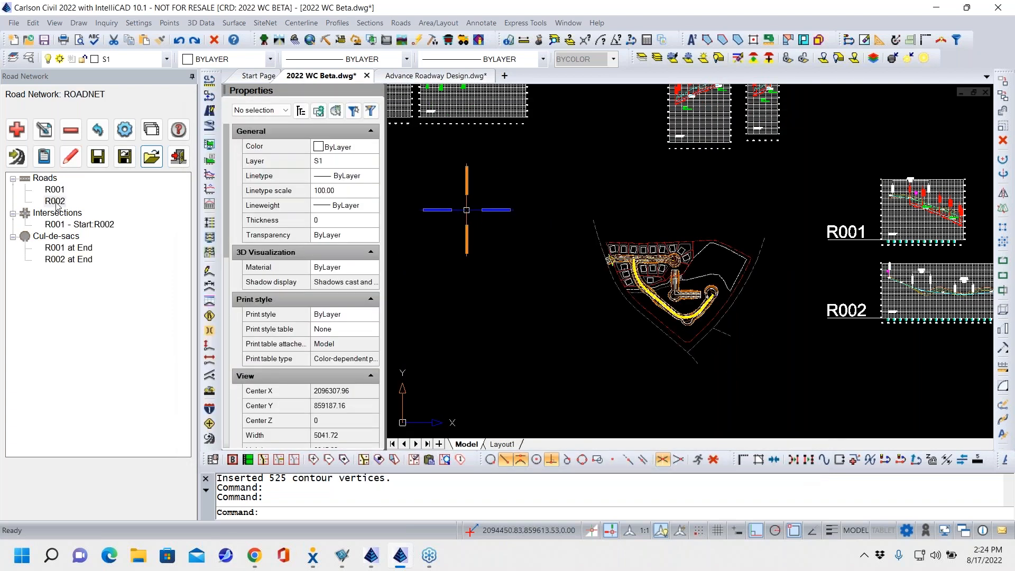
Assign a new topsoil removal file named R002.top to road R002, overwriting the existing file
double_click(55, 202)
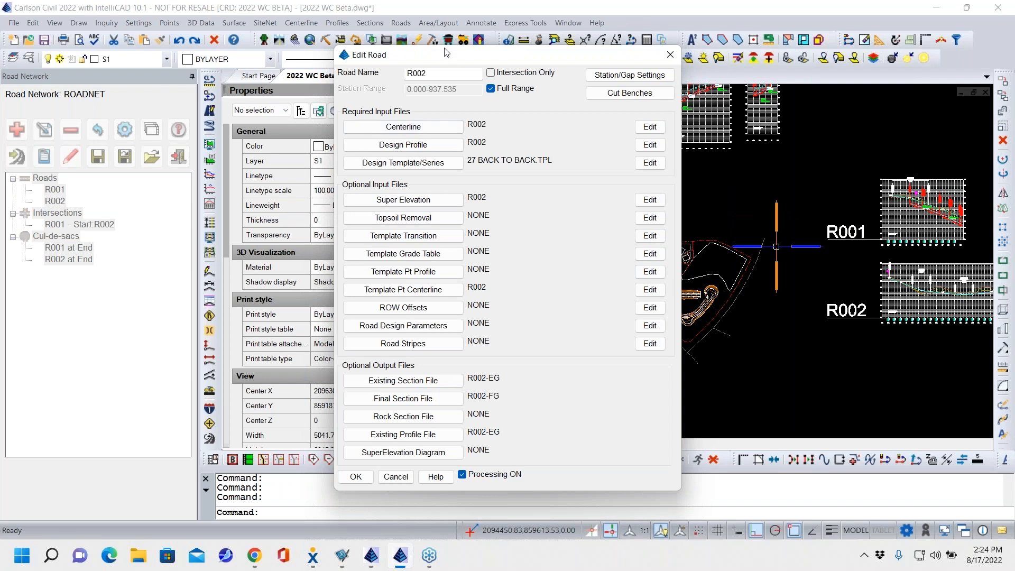
left_click_drag(446, 54, 289, 31)
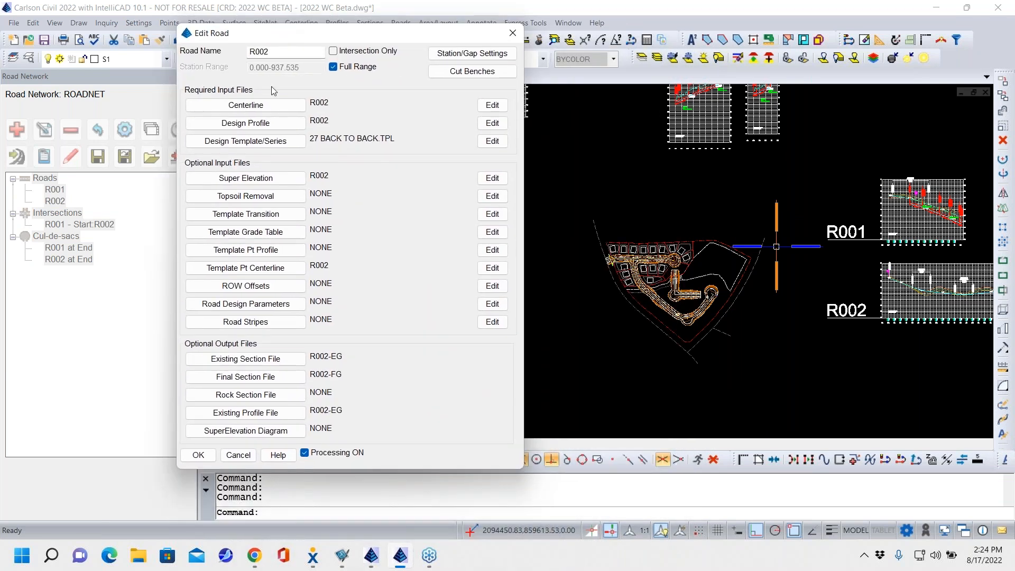
left_click(246, 197)
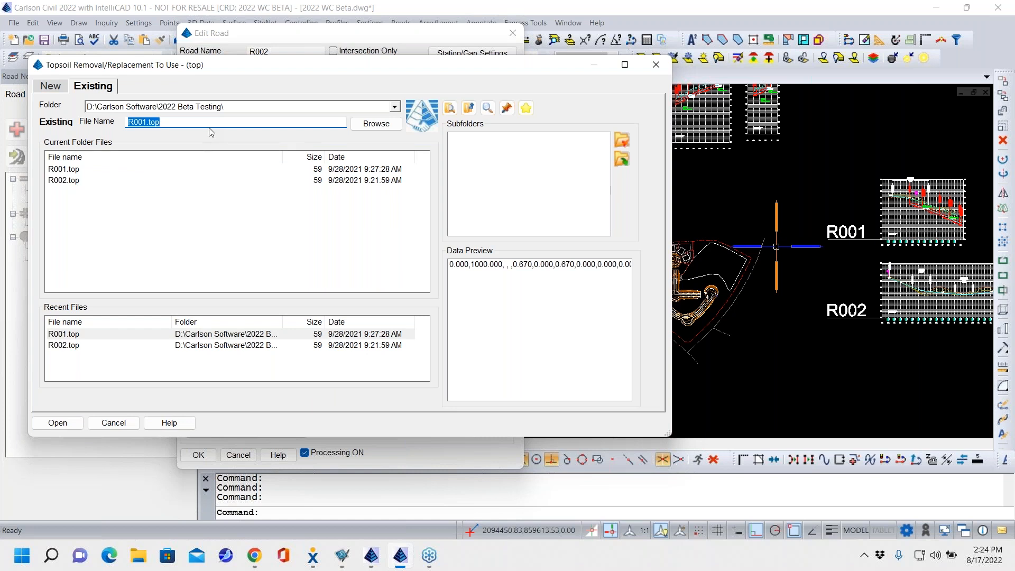
left_click(61, 182)
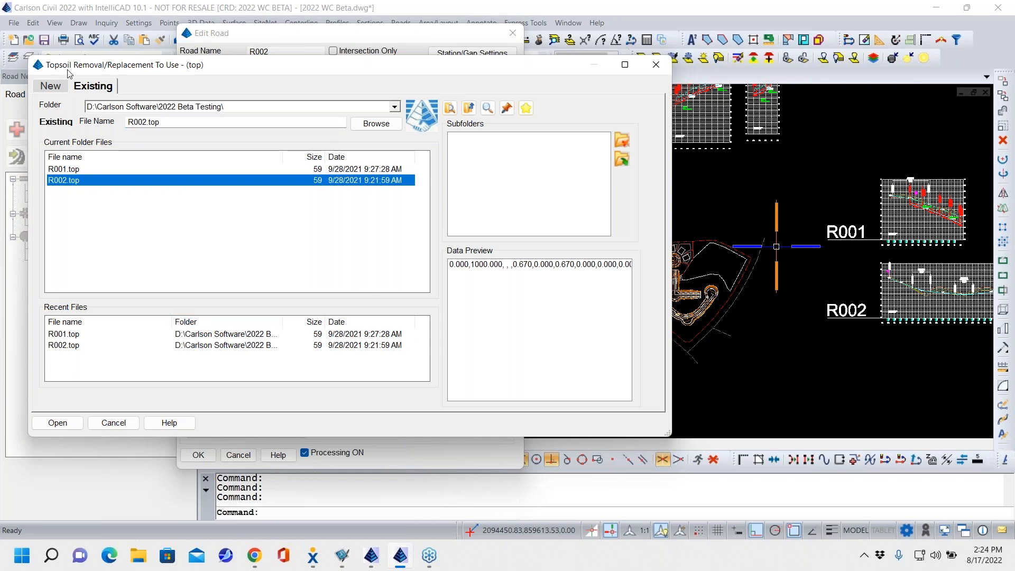
left_click(52, 86)
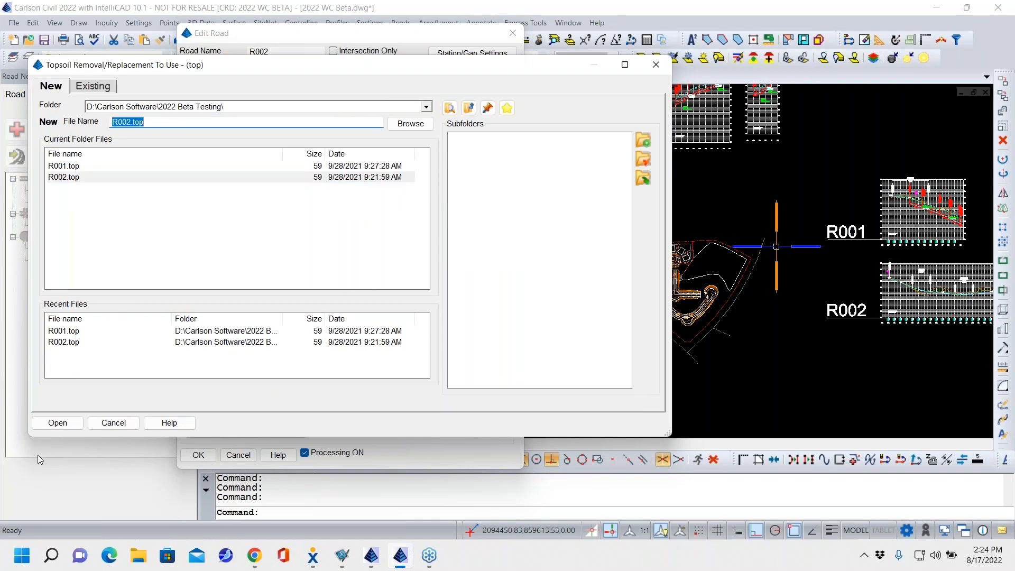
left_click(53, 423)
left_click(386, 284)
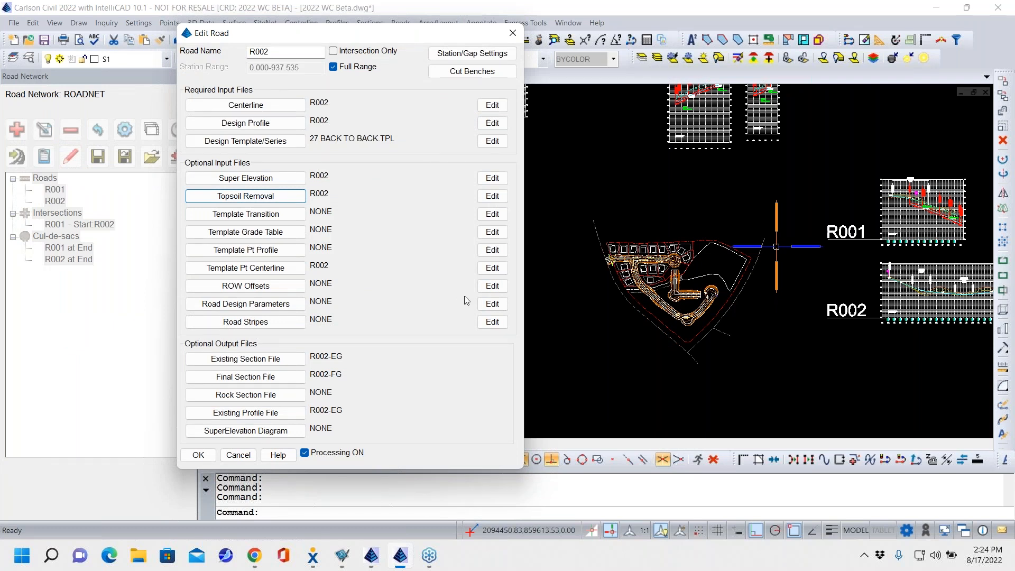
Add a topsoil removal entry for road R002 with a fill-area removal depth and a cut-area removal depth of .86
left_click(492, 196)
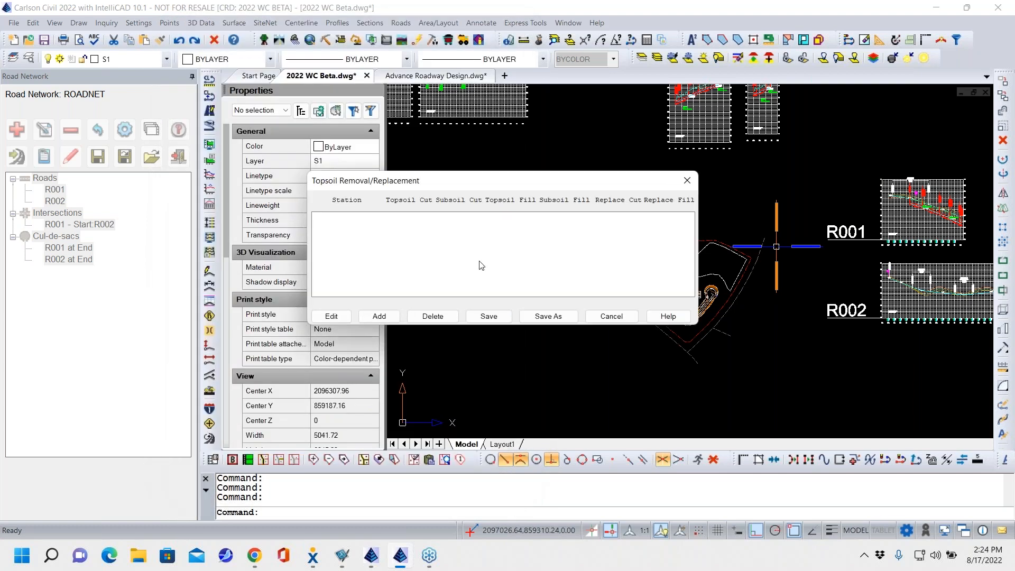
left_click(378, 319)
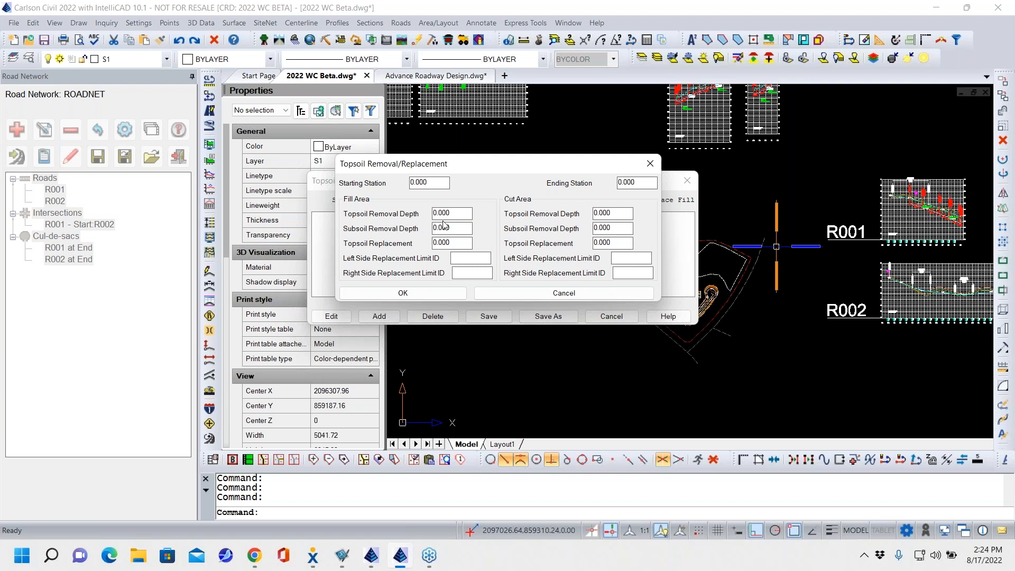
double_click(458, 213)
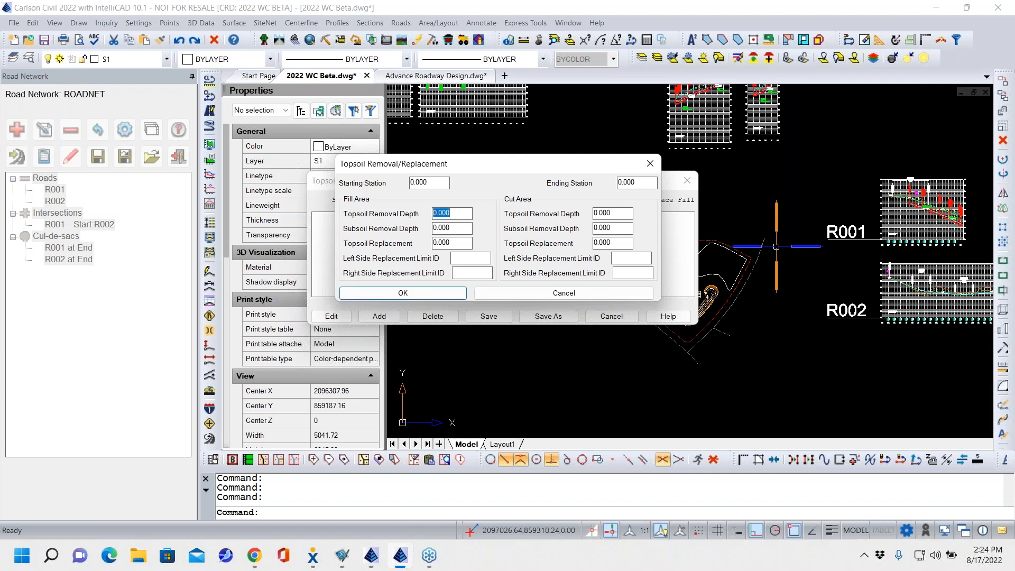
key("BackSpace")
double_click(602, 213)
key("BackSpace")
type(".86")
left_click(415, 294)
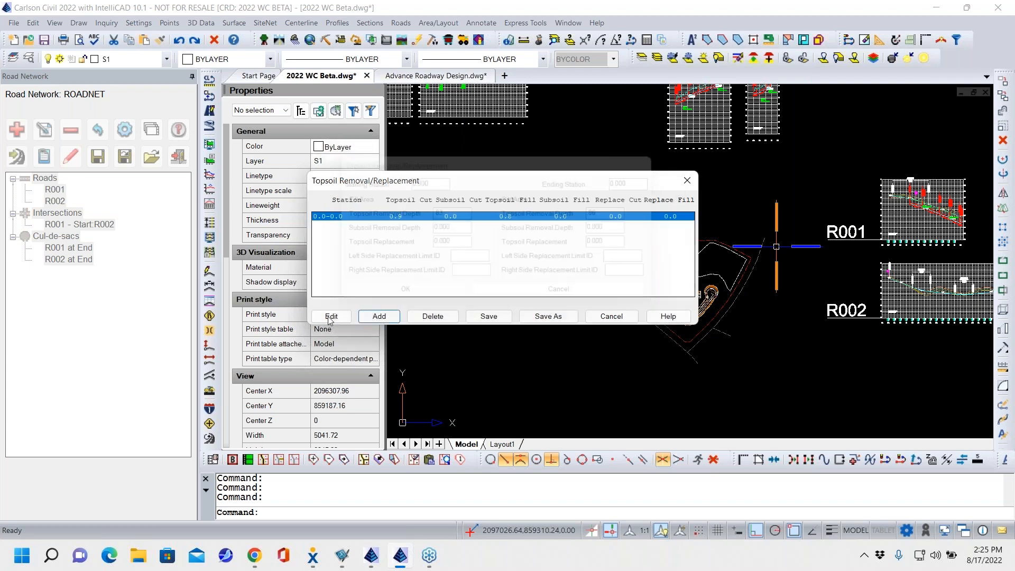
Save the topsoil removal settings for road R002 and process the ROADNET road network
left_click(332, 316)
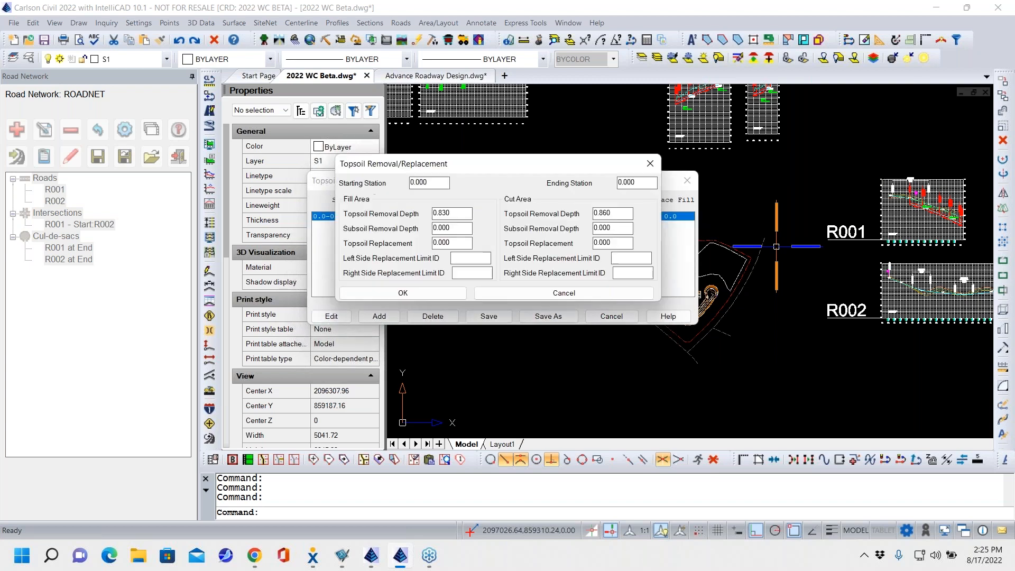
left_click(392, 293)
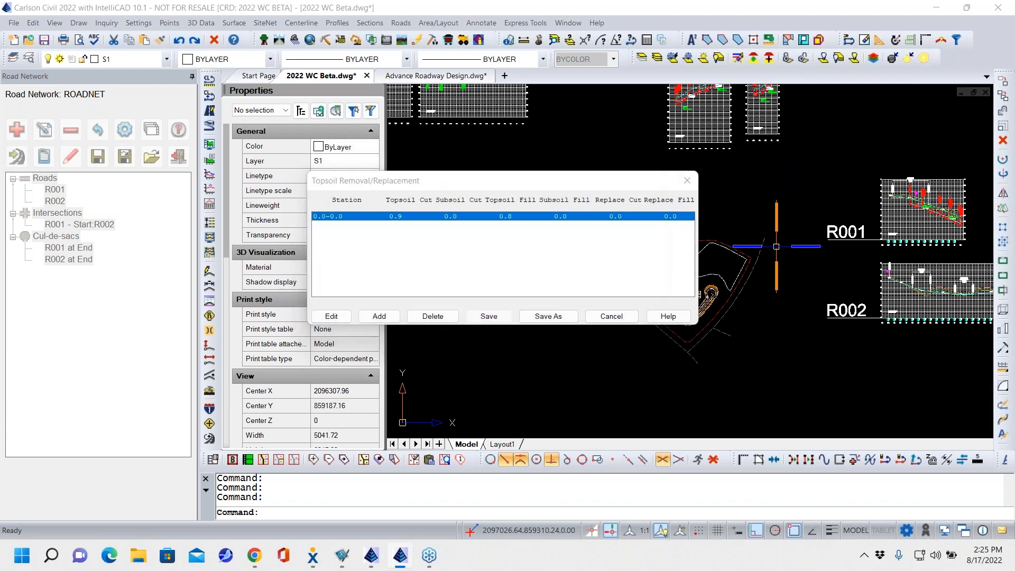
left_click(489, 316)
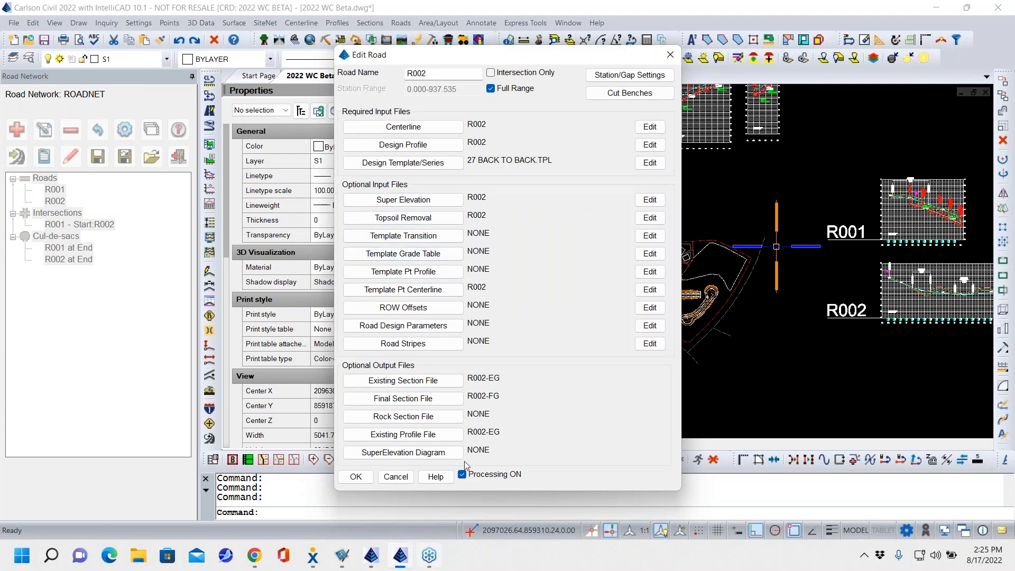
left_click(355, 476)
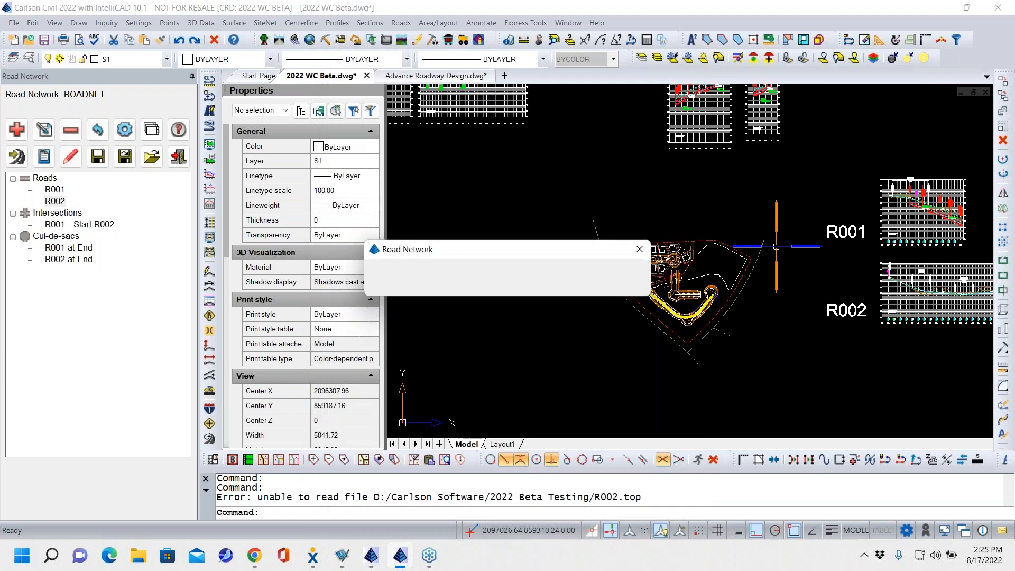
left_click(470, 288)
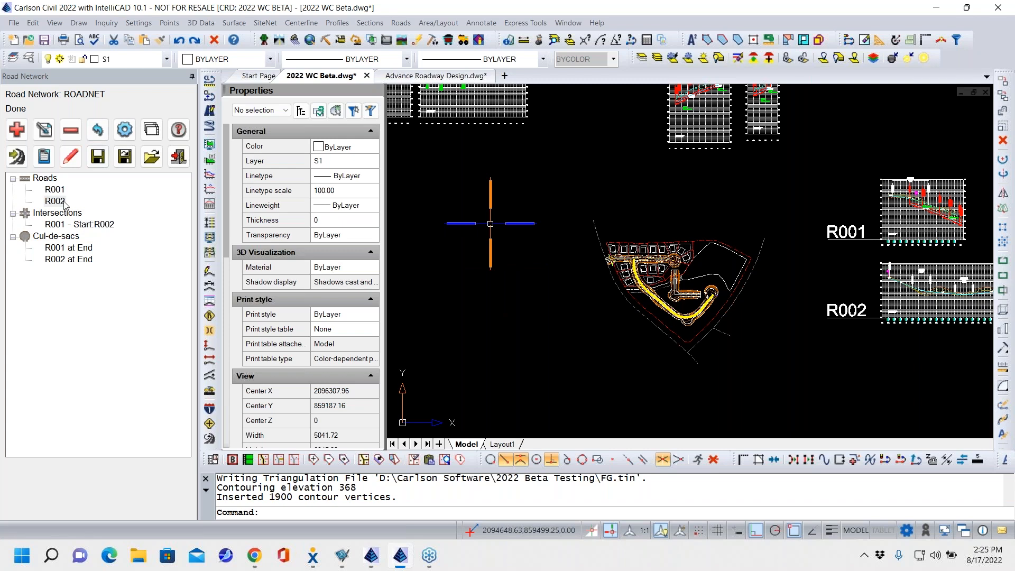
left_click(18, 156)
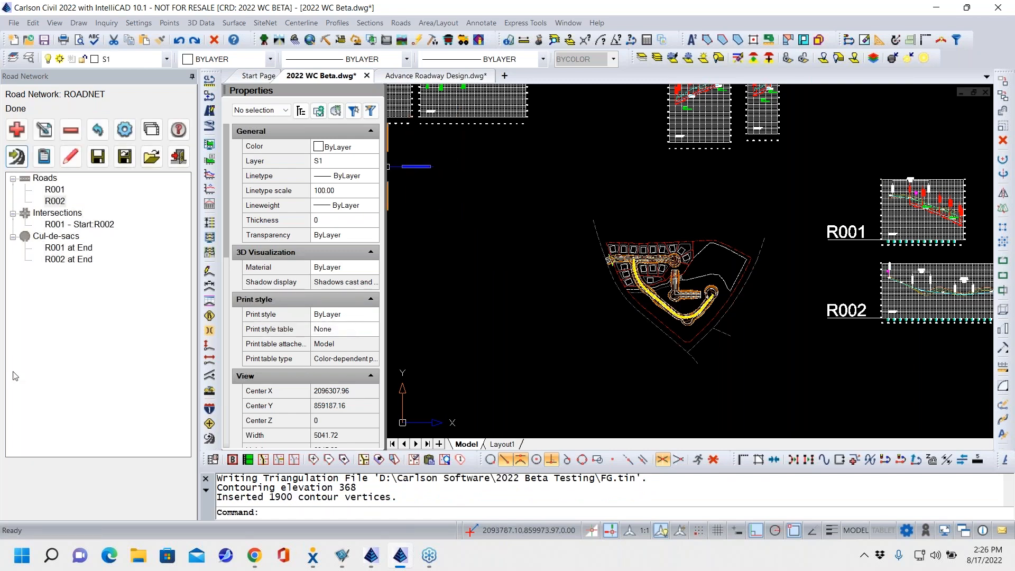
Review the road network's output processing report, examining the topsoil, cut, fill and subgrade quantities, and close it
left_click(44, 157)
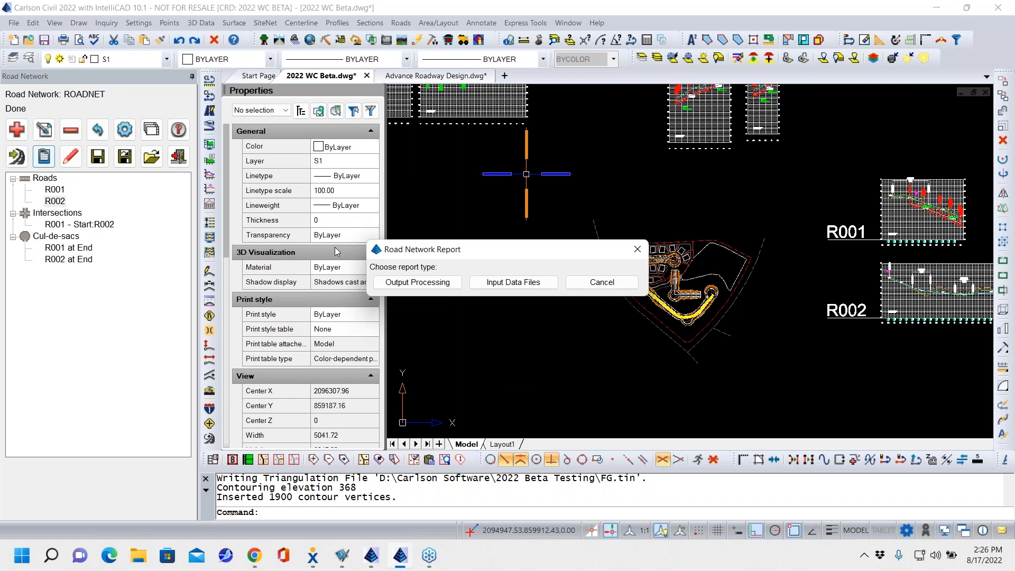
left_click(417, 283)
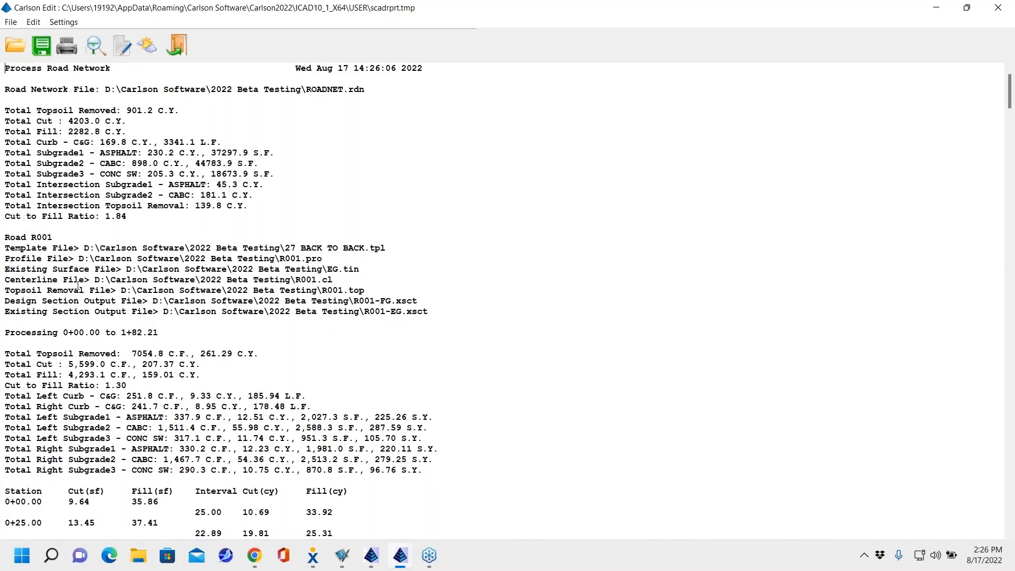
scroll(463, 241, "down", 3)
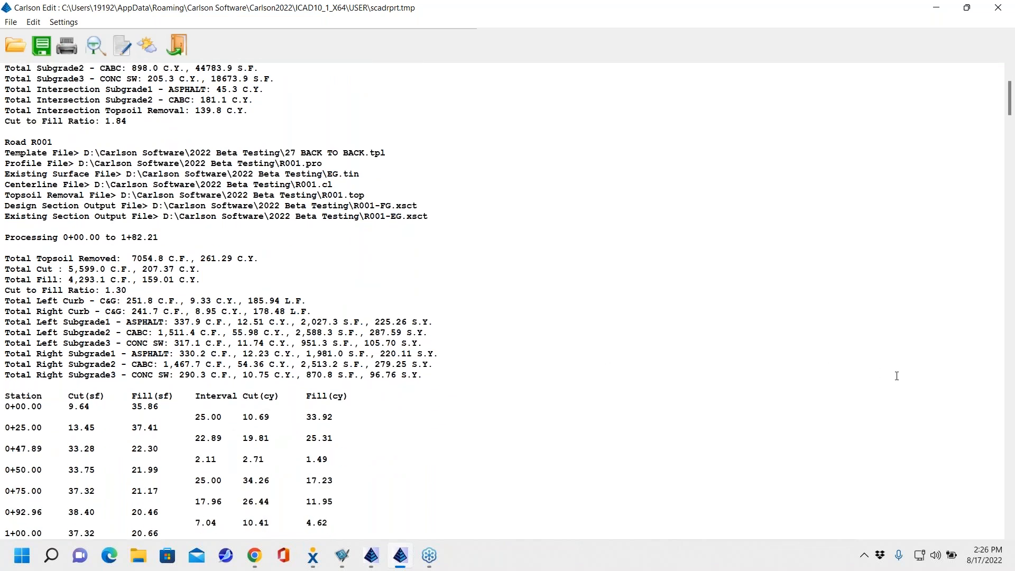
scroll(891, 375, "down", 3)
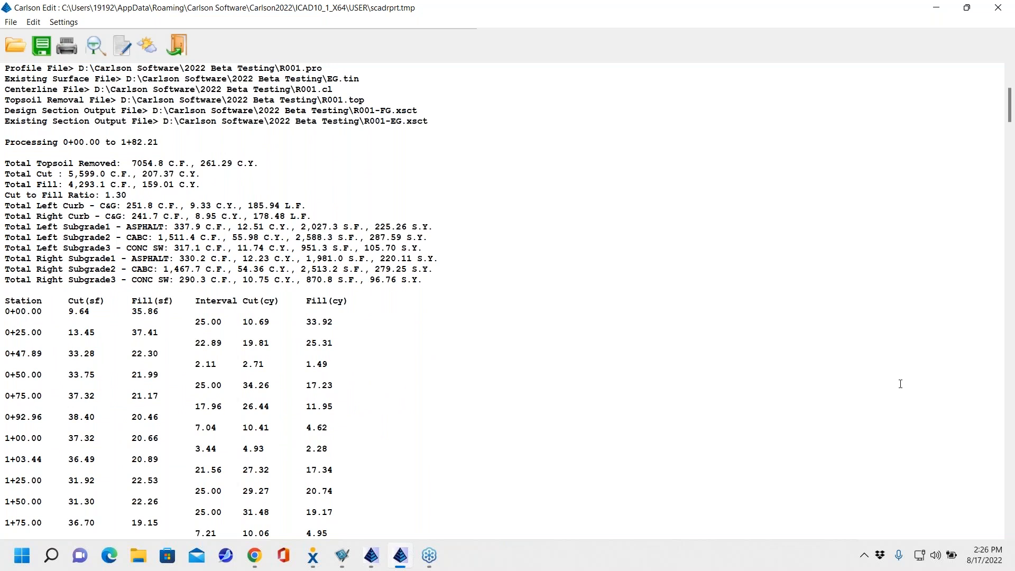
scroll(902, 386, "down", 3)
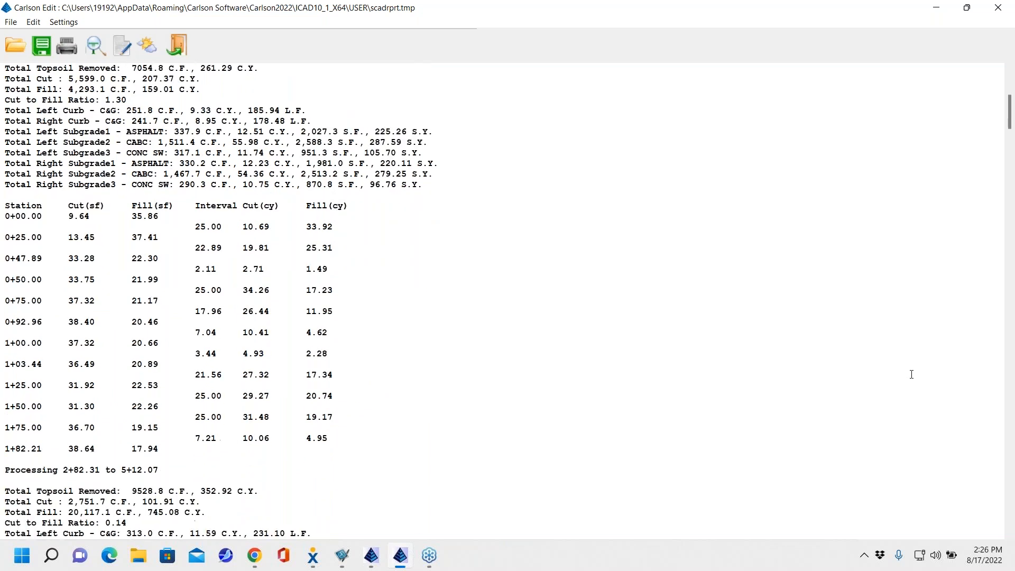
left_click(998, 7)
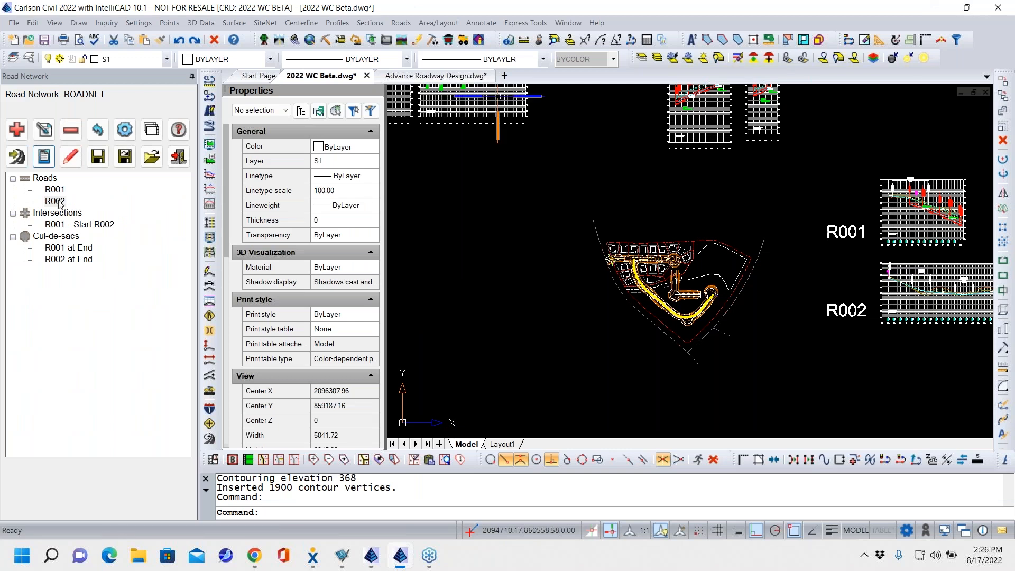
Open road R002's settings, cancel without changes, and exit the road network without saving
double_click(55, 202)
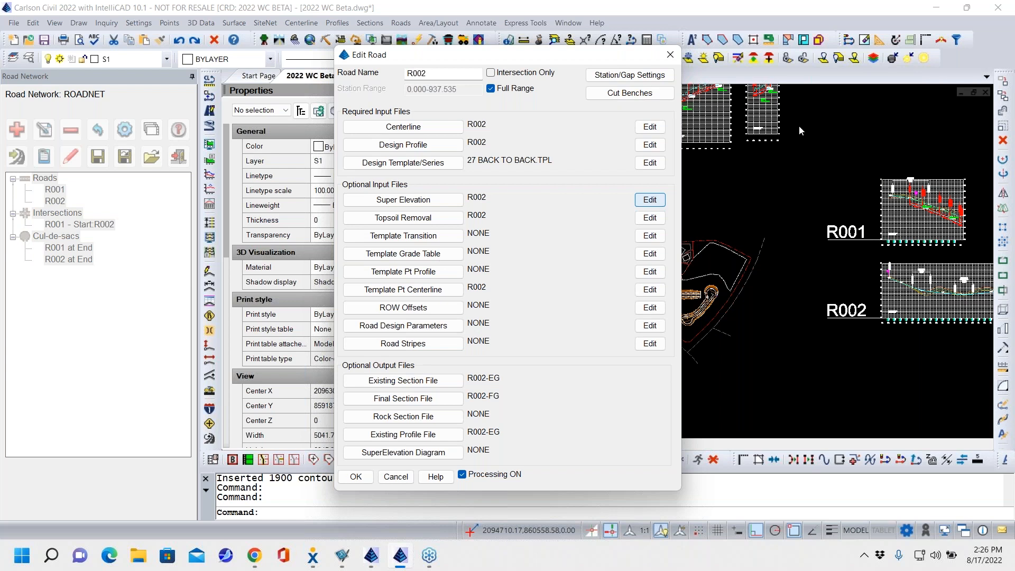
left_click(402, 481)
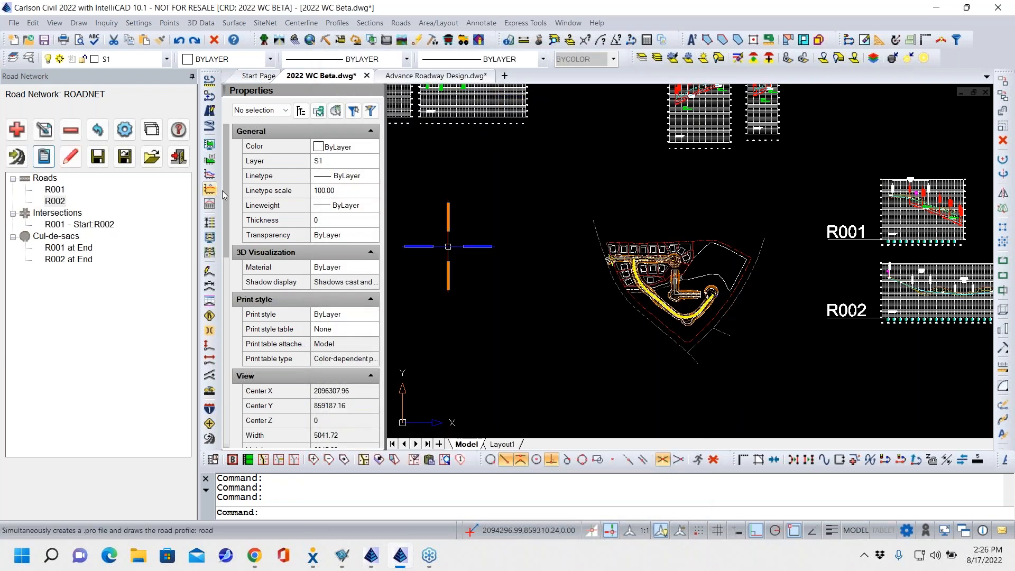
left_click(177, 157)
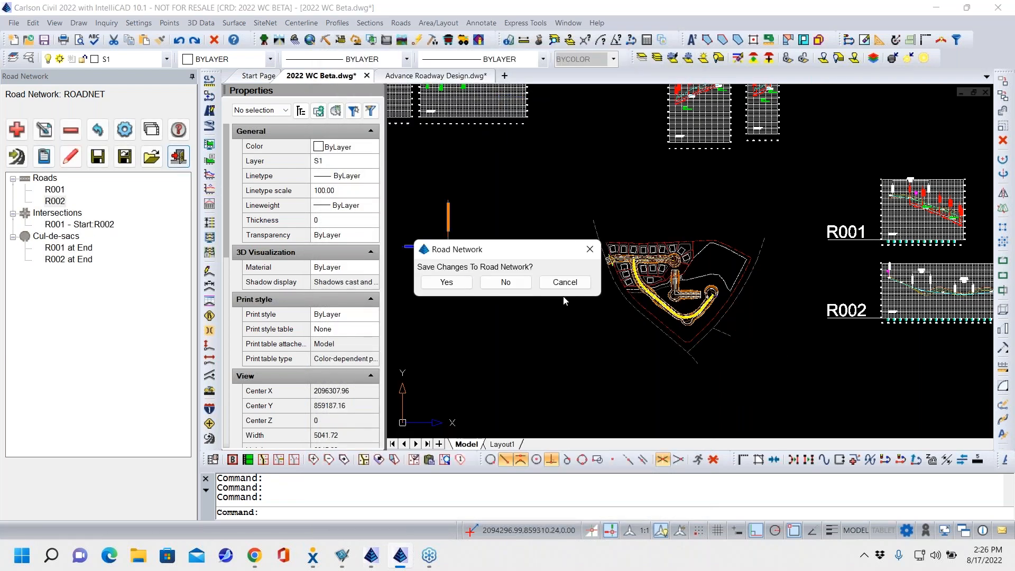
left_click(498, 283)
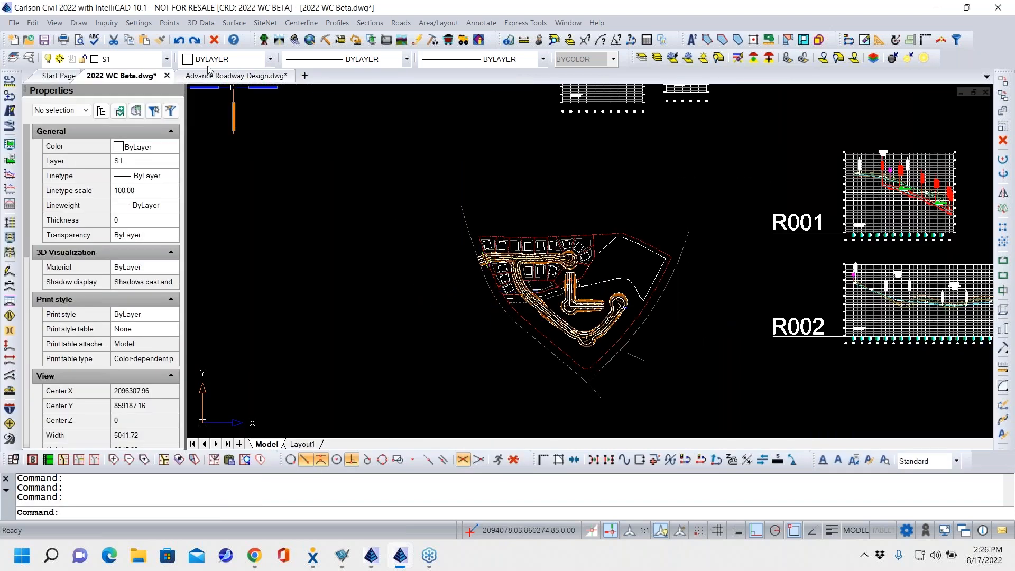
Switch to the Advance Roadway Design drawing and examine the road corridor, its side slopes and the yellow dashed lines crossing it
left_click(211, 76)
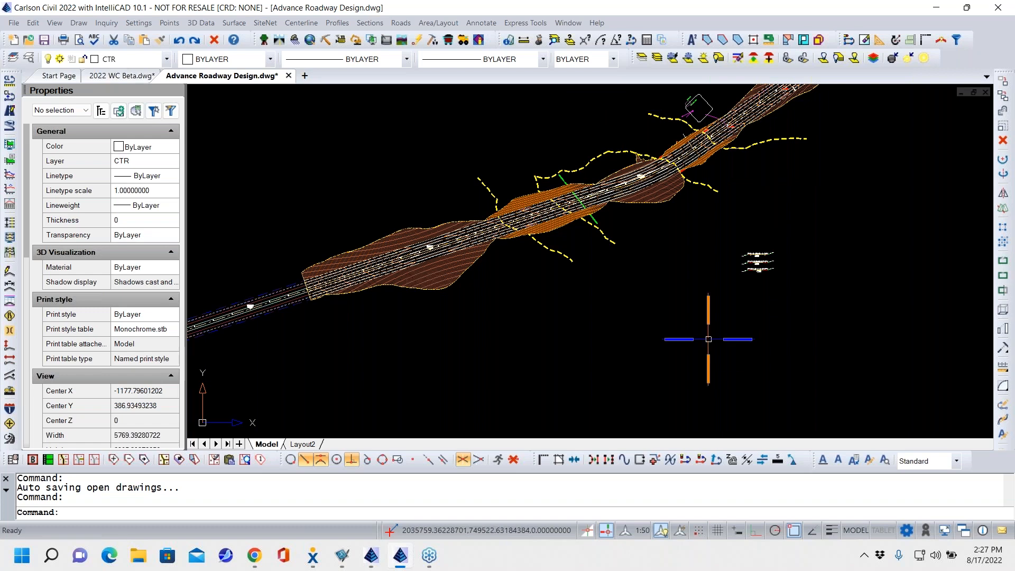
mouse_move(624, 197)
middle_mouse_down()
mouse_move(453, 415)
mouse_move(638, 225)
middle_mouse_up()
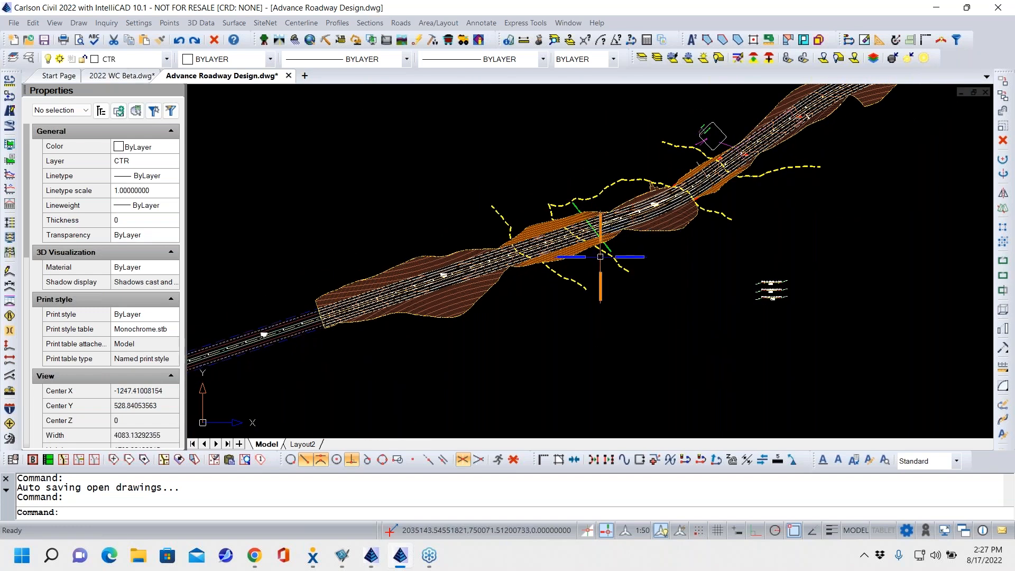
scroll(589, 302, "up", 5)
middle_click_drag(589, 193, 517, 423)
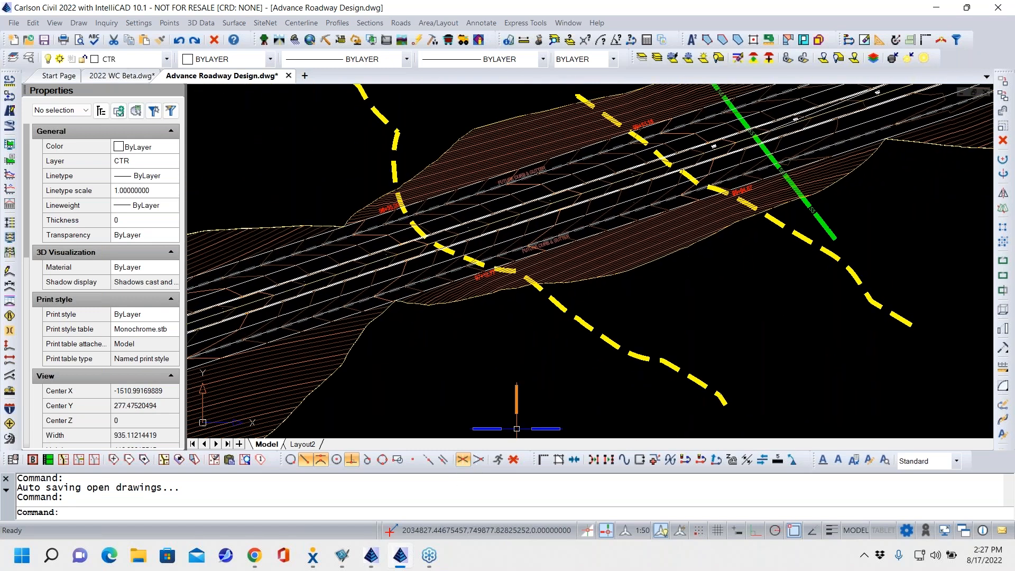
middle_click_drag(553, 357, 457, 404)
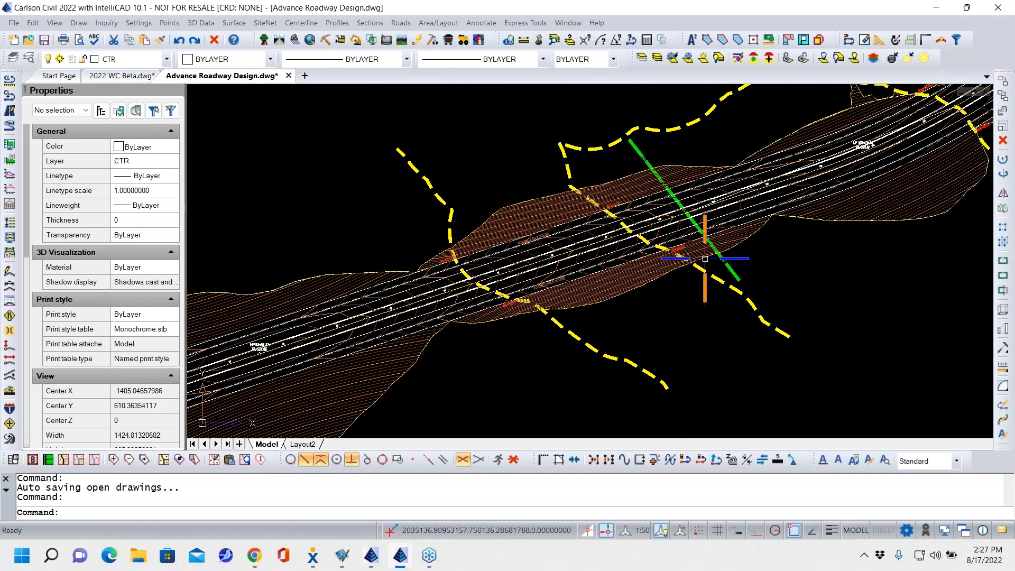
mouse_move(791, 288)
middle_mouse_down()
mouse_move(653, 302)
mouse_move(597, 347)
mouse_move(634, 348)
mouse_move(746, 275)
middle_mouse_up()
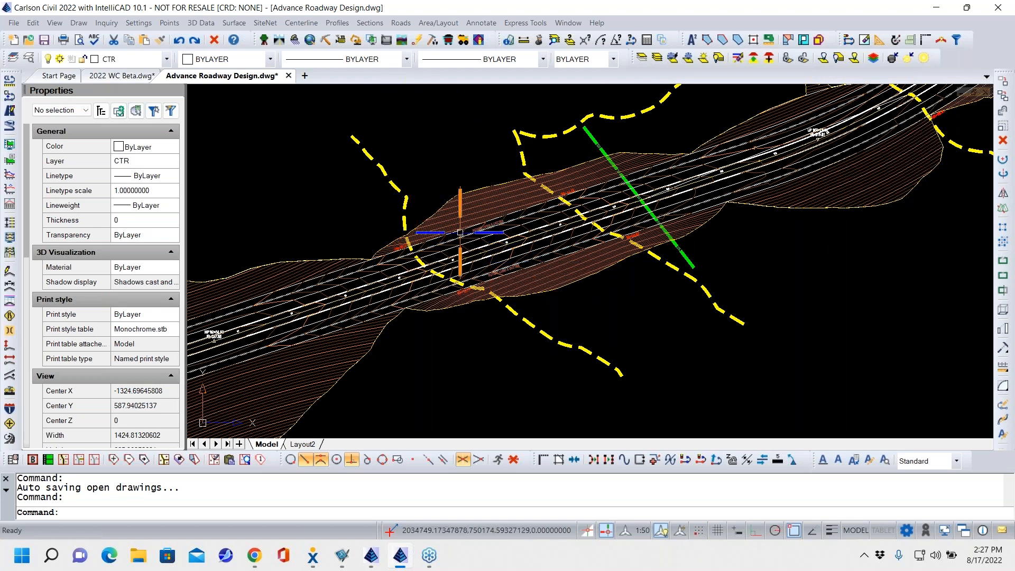
scroll(446, 244, "down", 4)
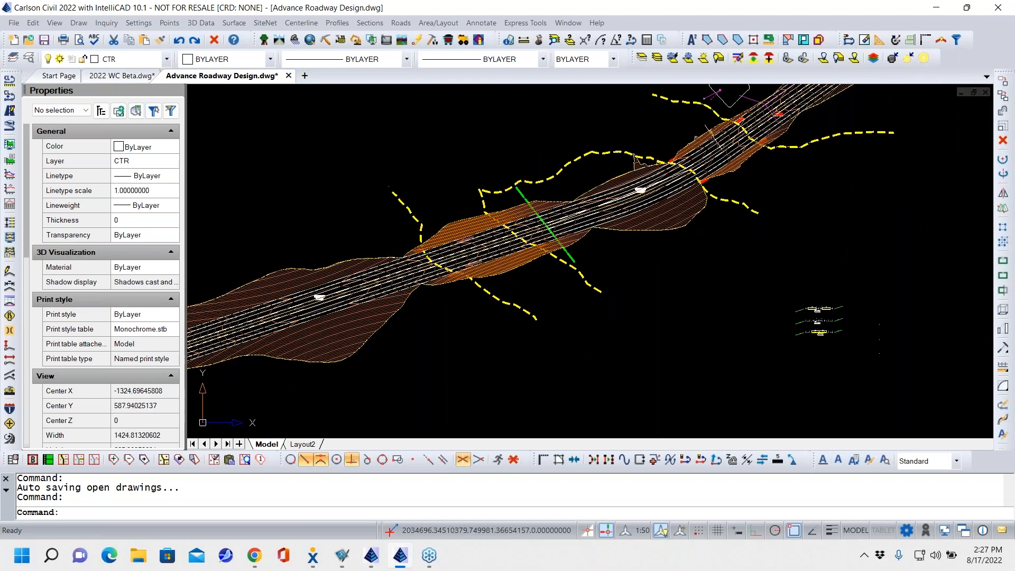
mouse_move(531, 287)
middle_mouse_down()
mouse_move(561, 290)
mouse_move(490, 314)
middle_mouse_up()
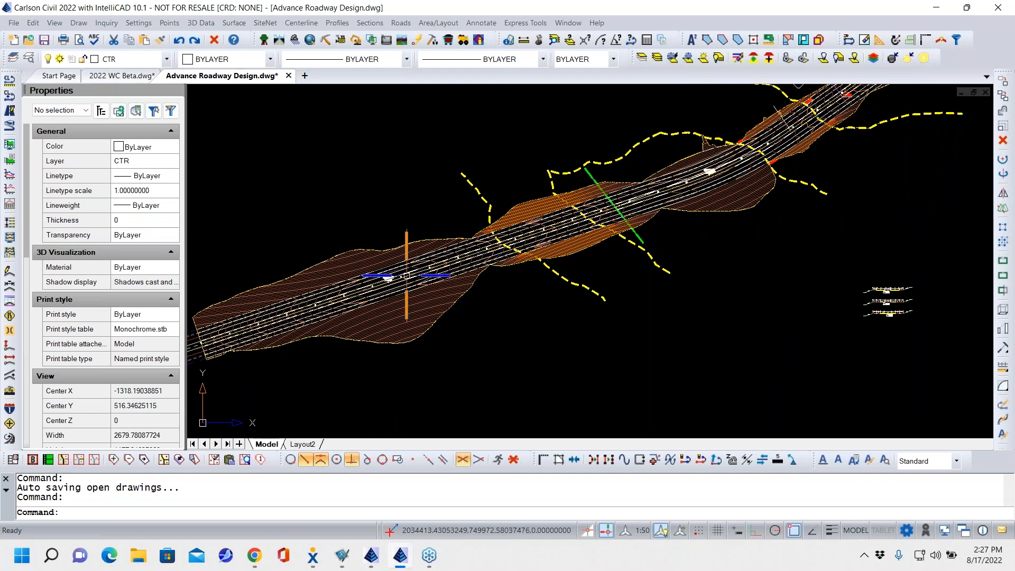
scroll(385, 296, "up", 6)
scroll(384, 296, "up", 1)
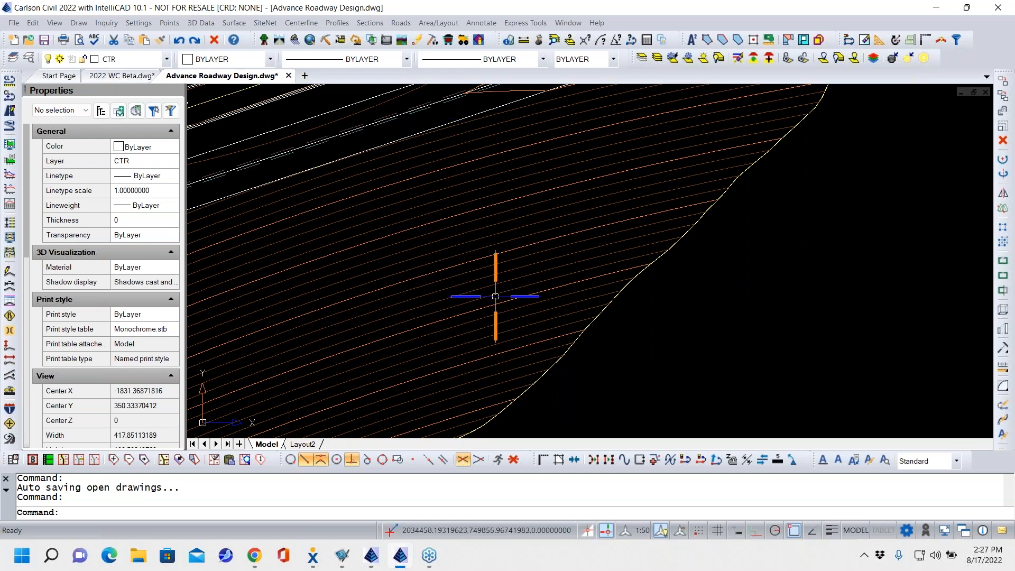
scroll(497, 324, "down", 5)
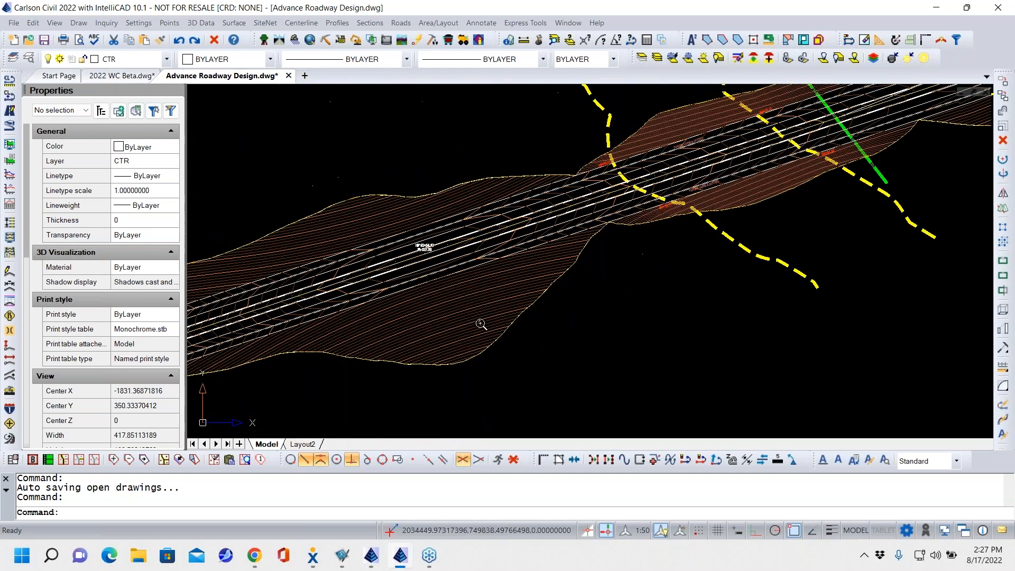
scroll(503, 379, "up", 2)
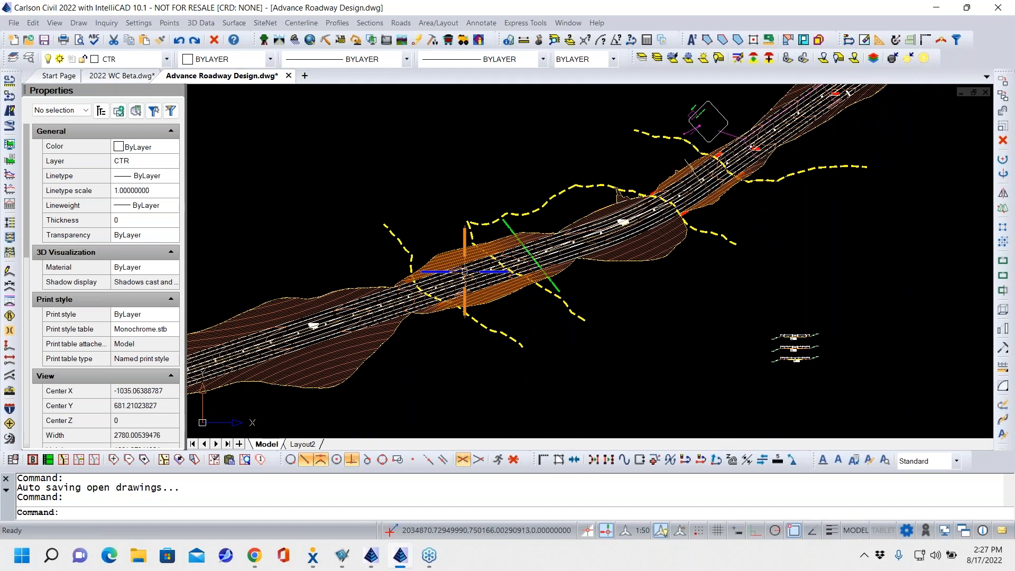
scroll(461, 282, "up", 3)
scroll(461, 281, "up", 3)
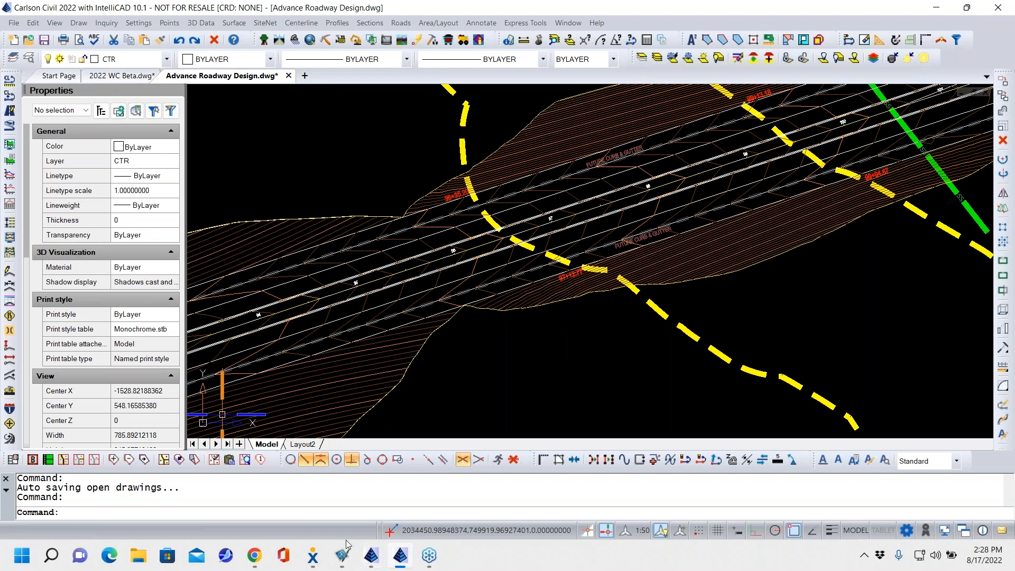
left_click(348, 561)
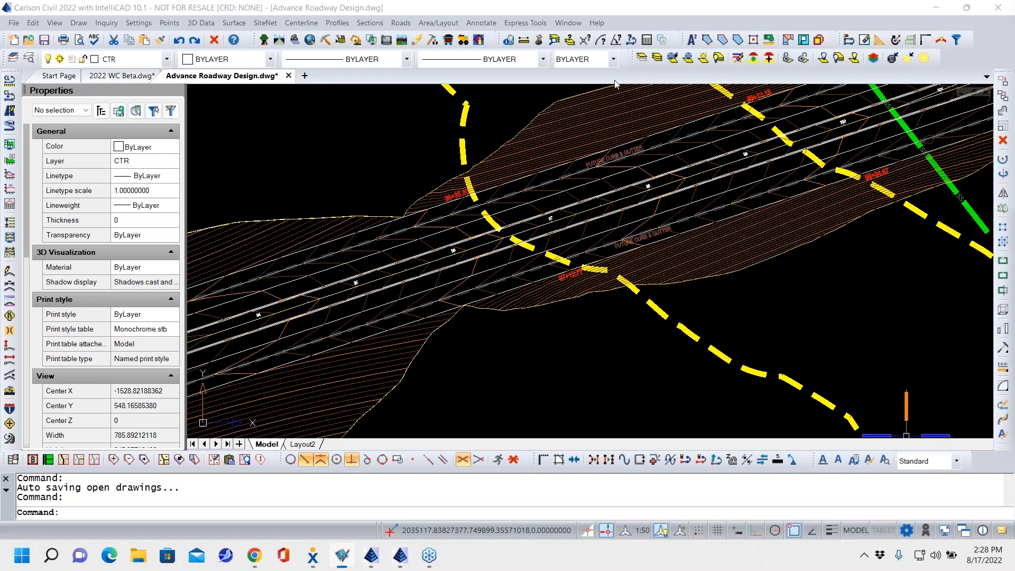
mouse_move(452, 319)
middle_mouse_down()
mouse_move(535, 272)
mouse_move(470, 302)
middle_mouse_up()
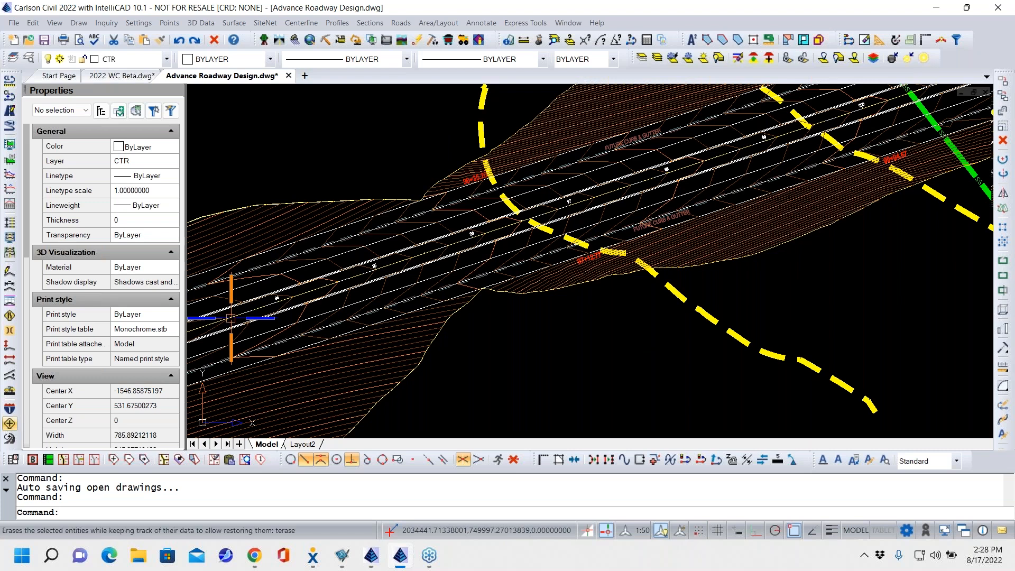
Open the ARD road network and view the template transition list of the Advance Roadway Design road beside the corridor
left_click(10, 424)
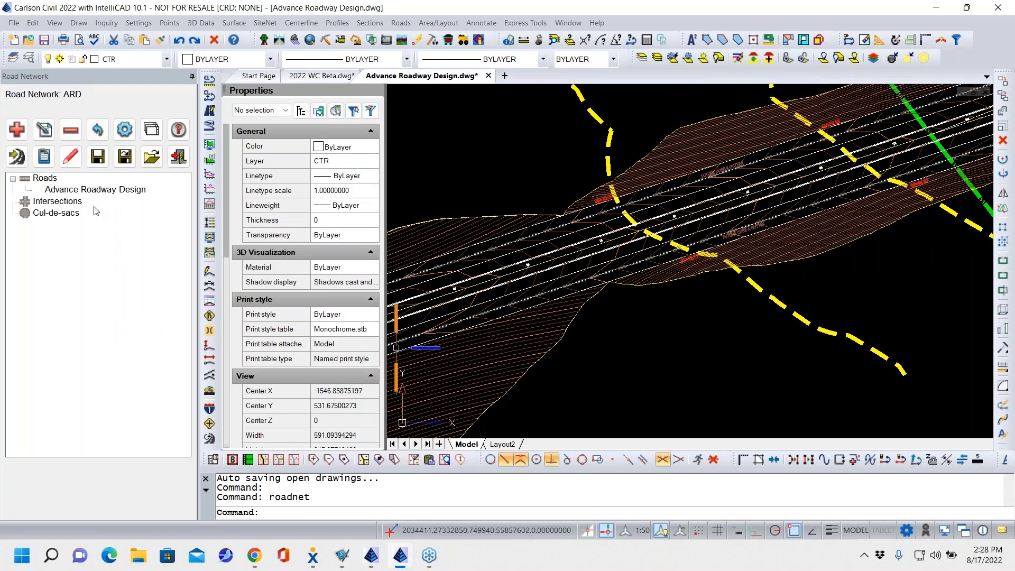
double_click(104, 191)
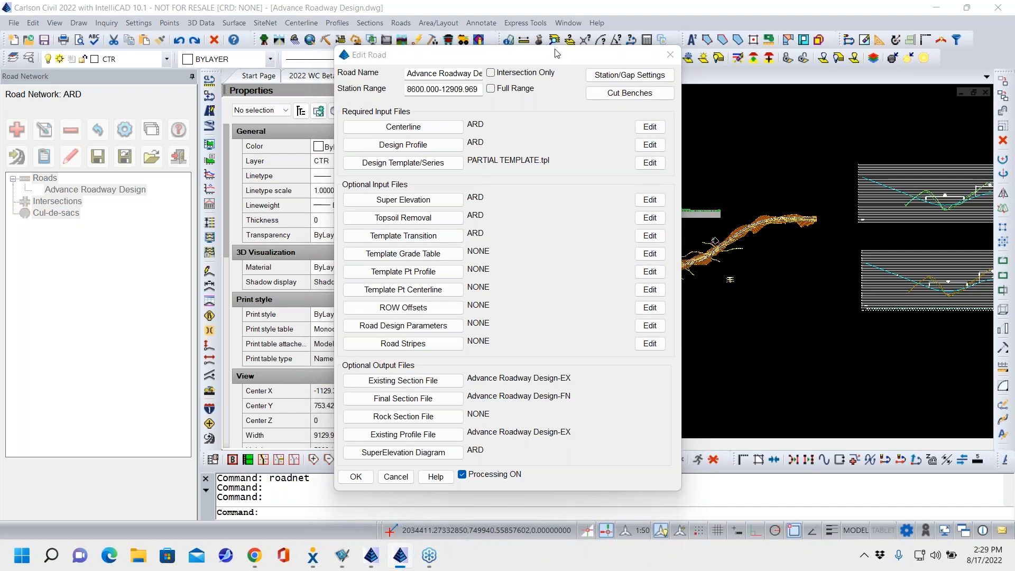
mouse_move(558, 54)
left_mouse_down()
mouse_move(243, 116)
mouse_move(254, 72)
left_mouse_up()
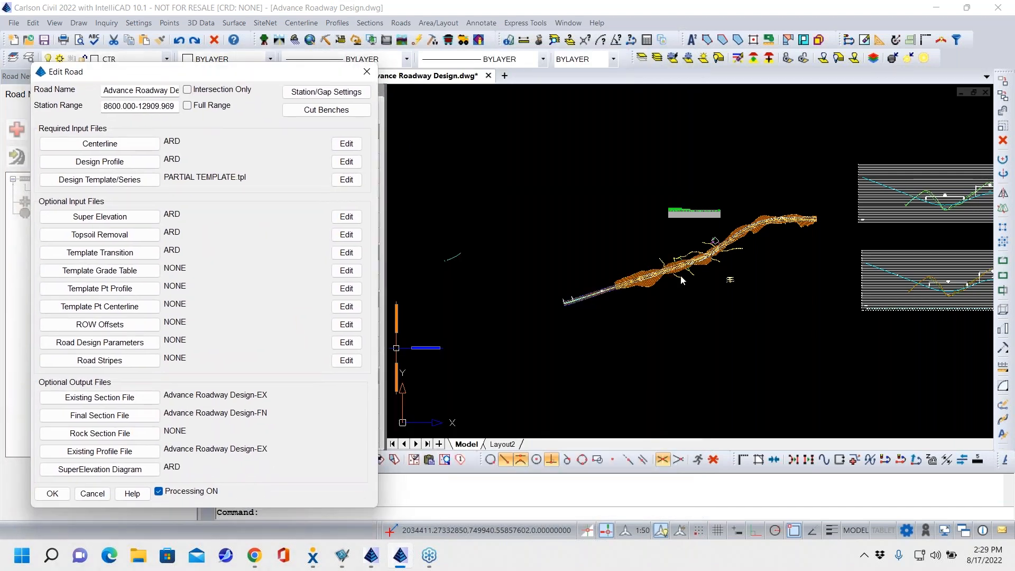
scroll(685, 298, "up", 5)
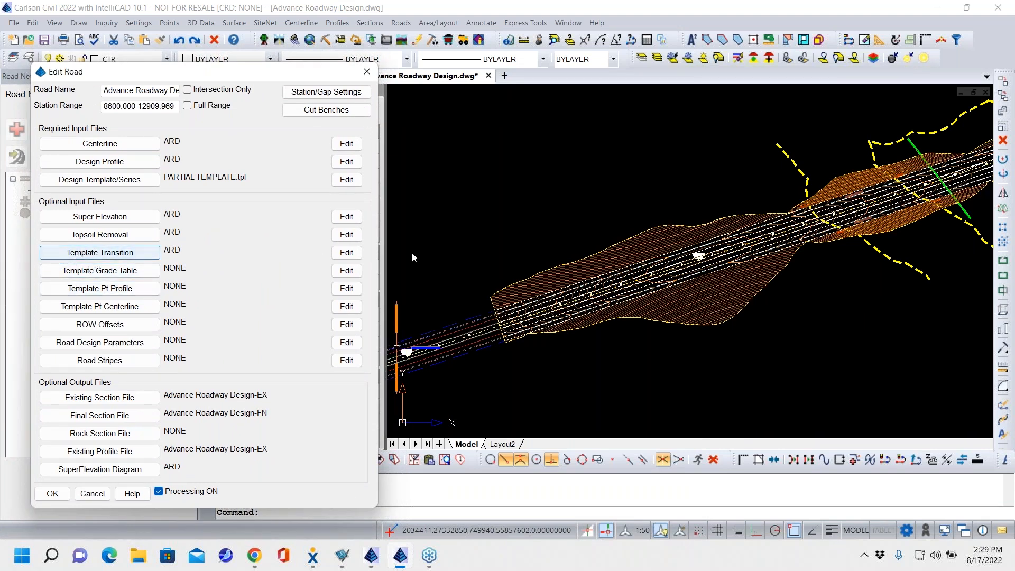
left_click(347, 253)
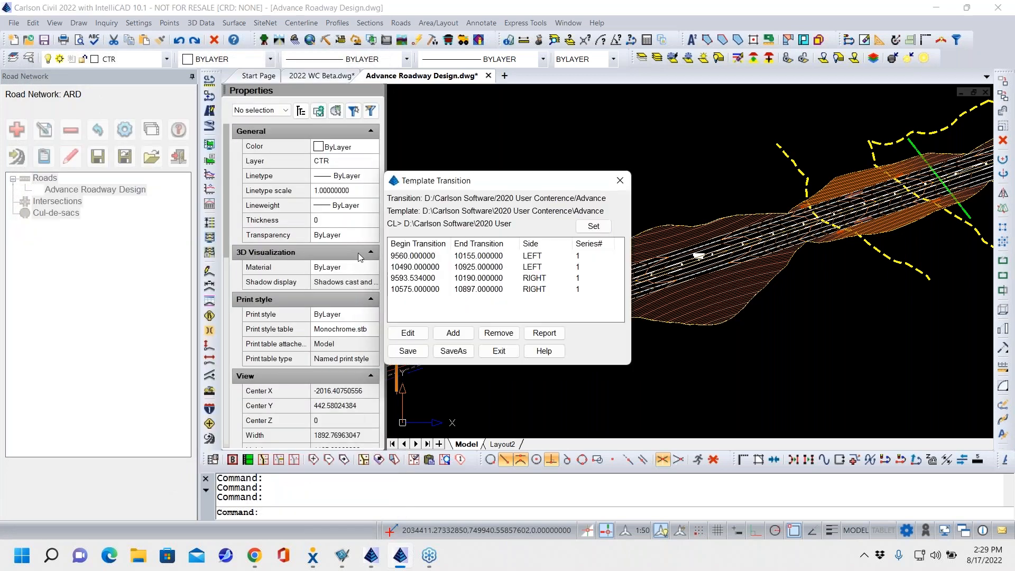
left_click_drag(269, 218, 215, 269)
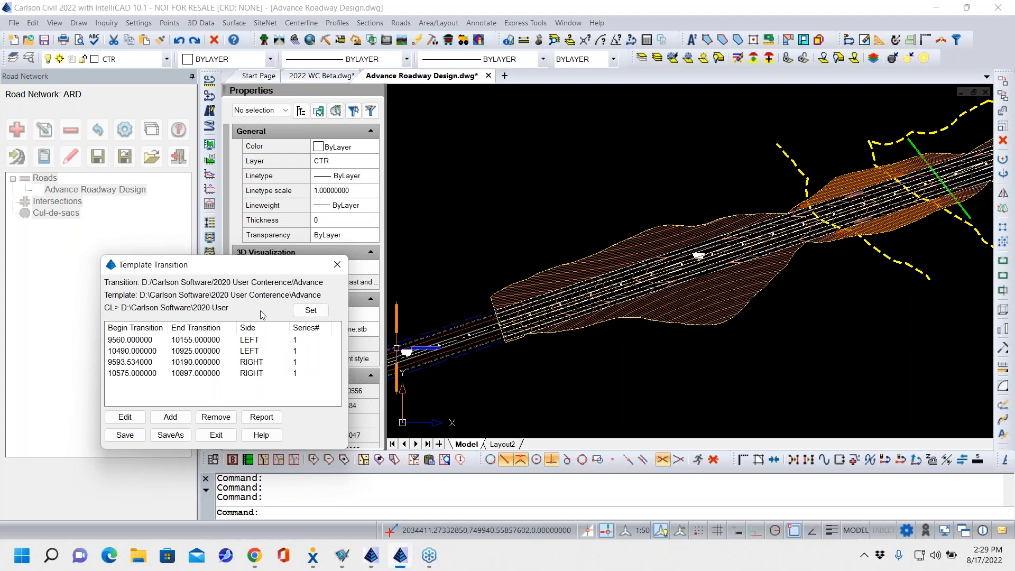
Set ARD.cl as the reference centerline for the transitions and add a new template transition beside the corridor view
left_click(312, 310)
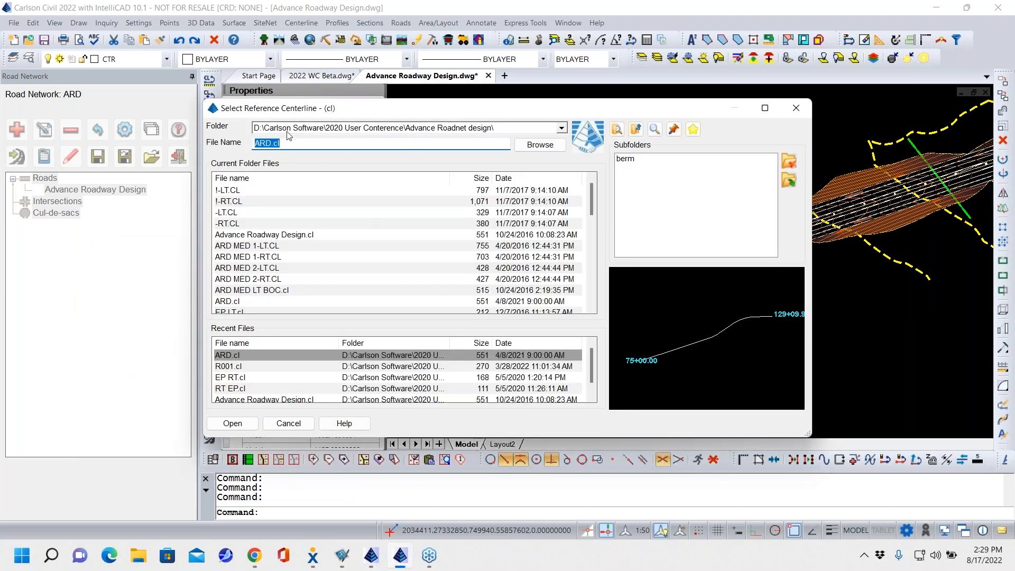
left_click(232, 423)
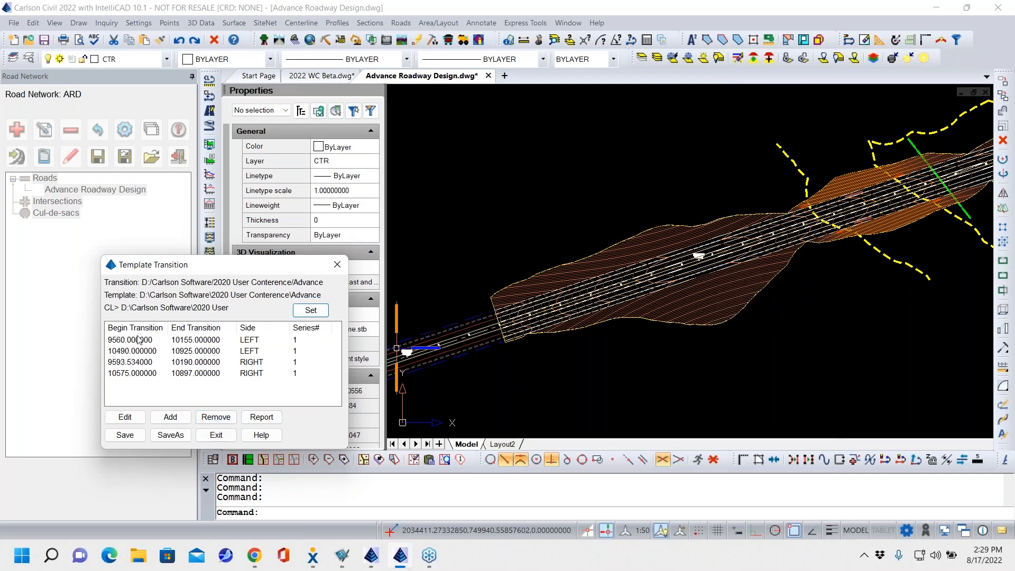
left_click(170, 418)
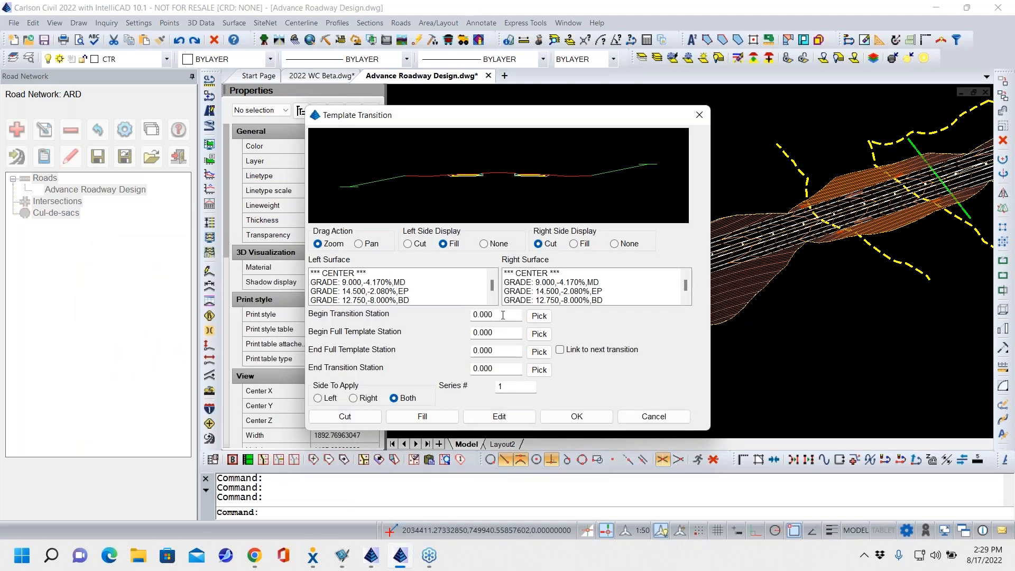
double_click(501, 315)
mouse_move(503, 120)
left_mouse_down()
mouse_move(163, 122)
mouse_move(173, 123)
left_mouse_up()
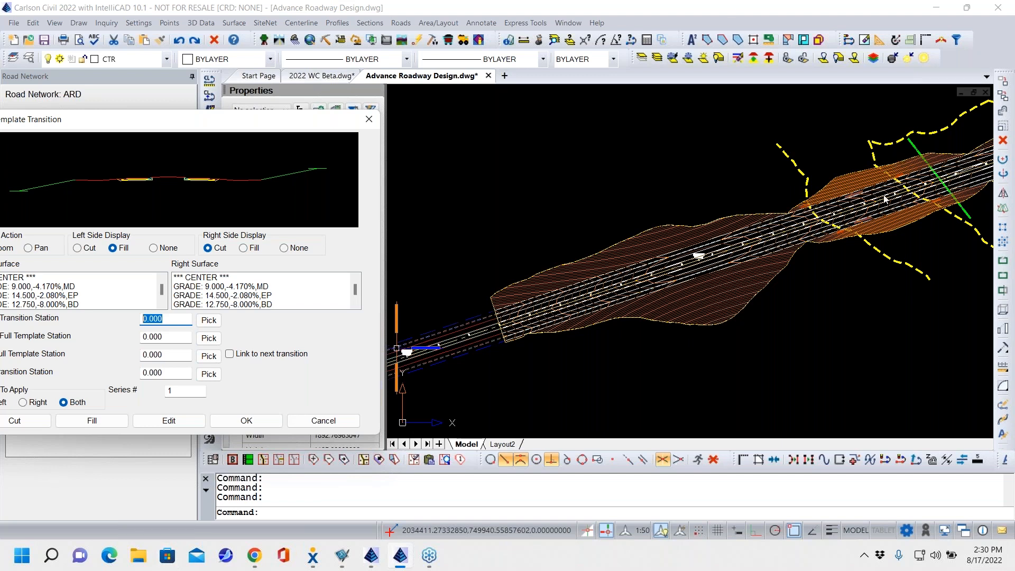
left_click_drag(199, 121, 312, 105)
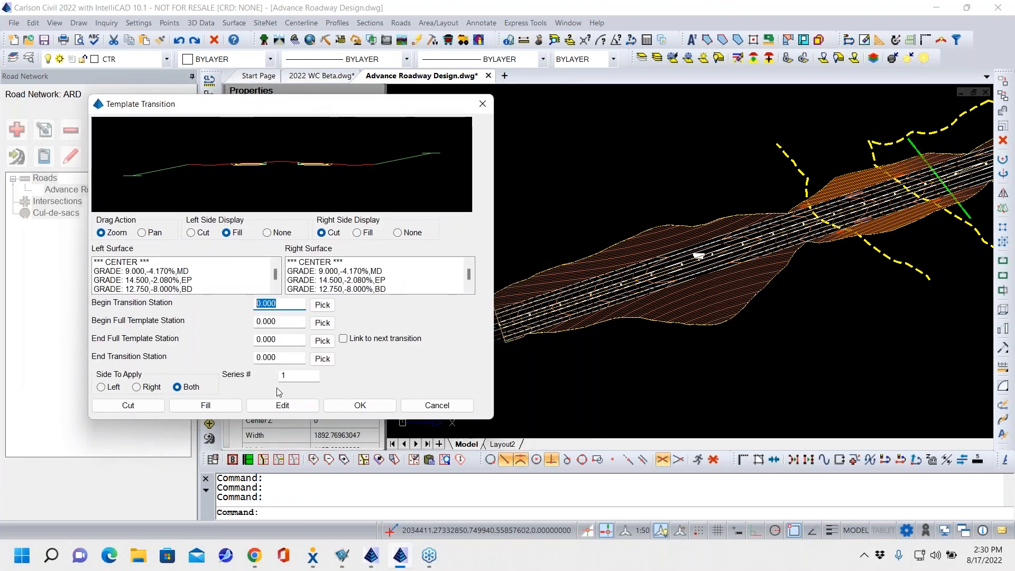
Pick the begin transition station at about 9597 and the begin full template station at about 9725 along the corridor
left_click(322, 305)
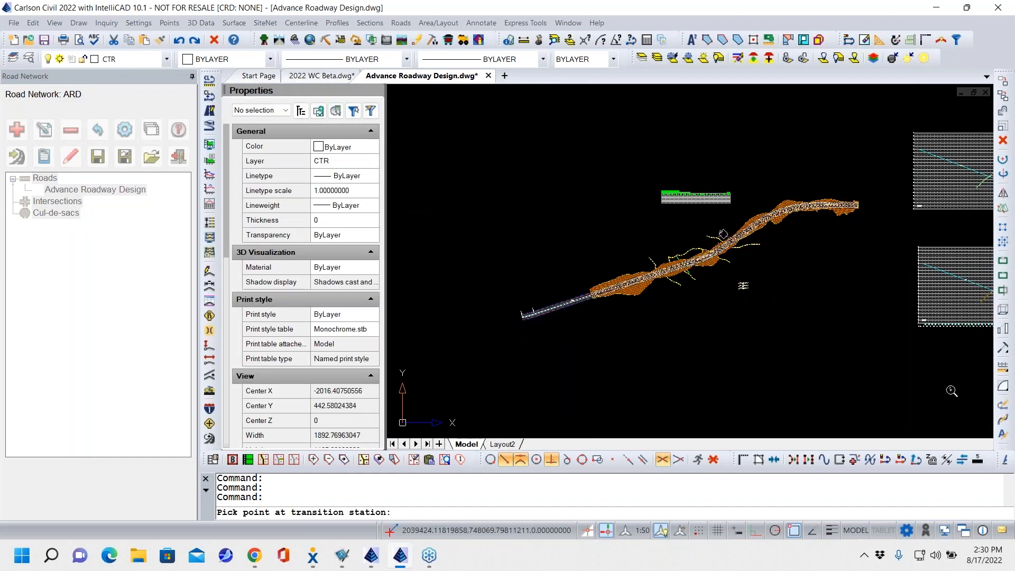
scroll(661, 294, "up", 5)
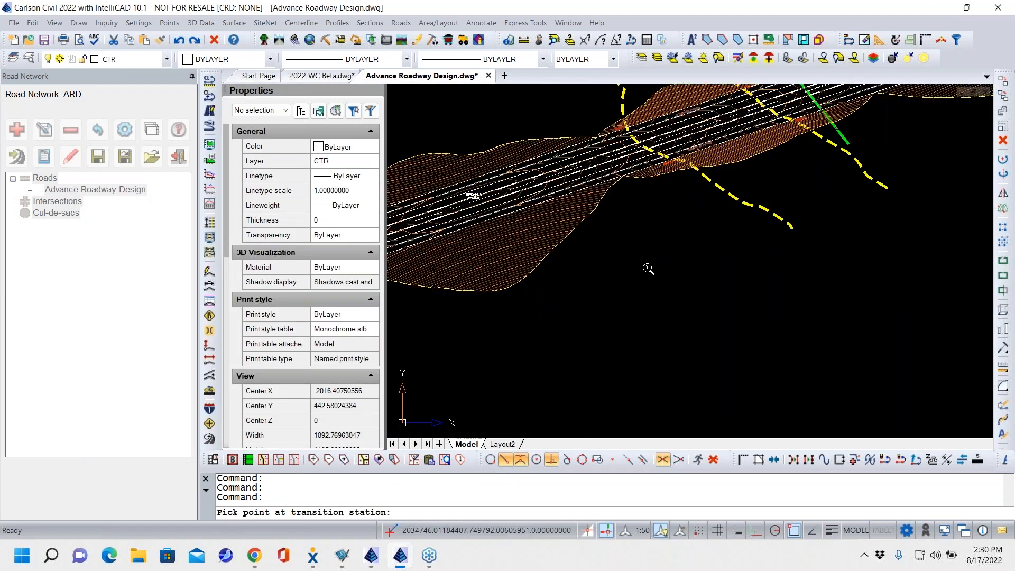
left_click(630, 190)
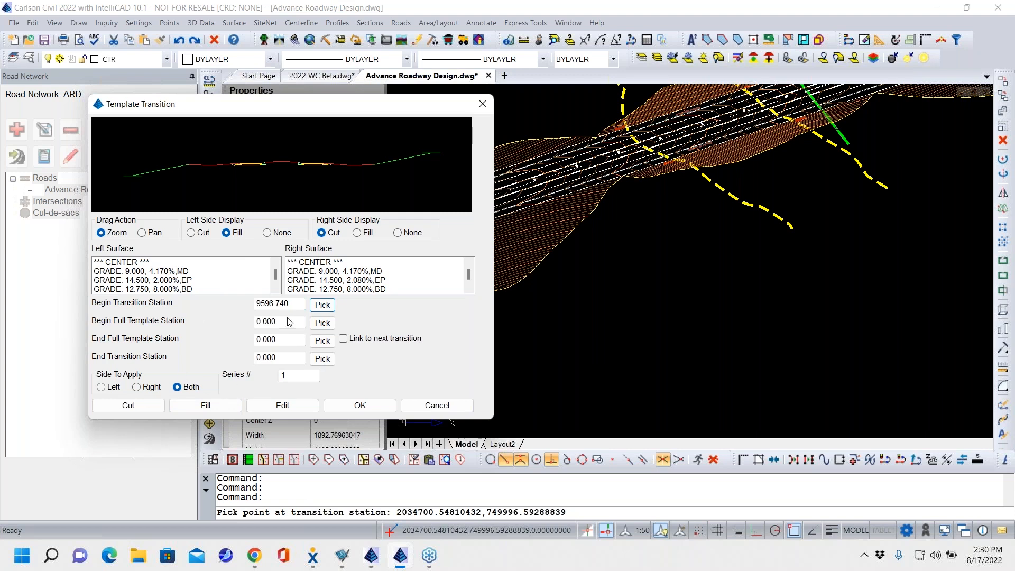
left_click(322, 323)
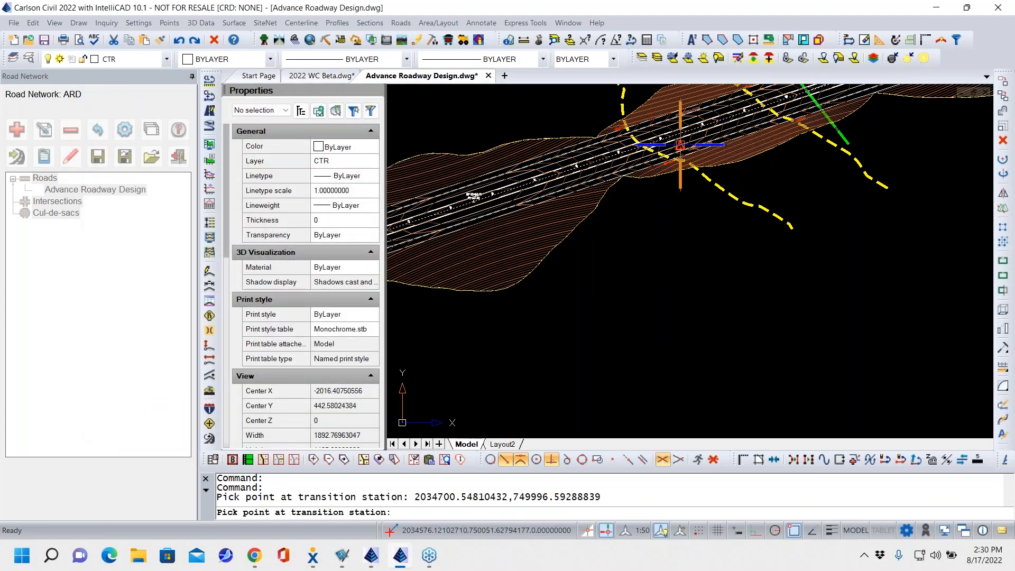
left_click(683, 174)
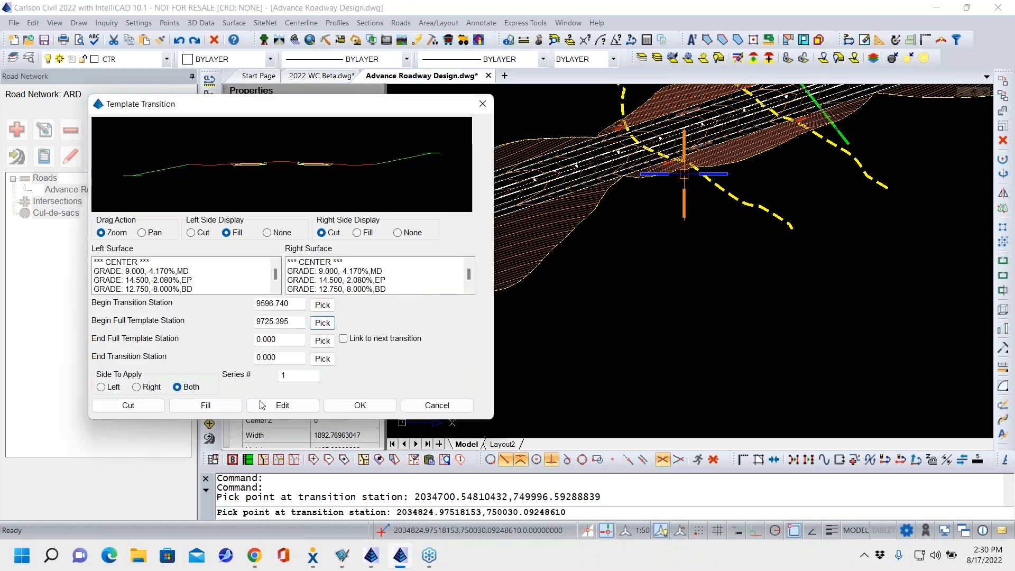
Set the left side cut slope of the new transition to 2
left_click(129, 406)
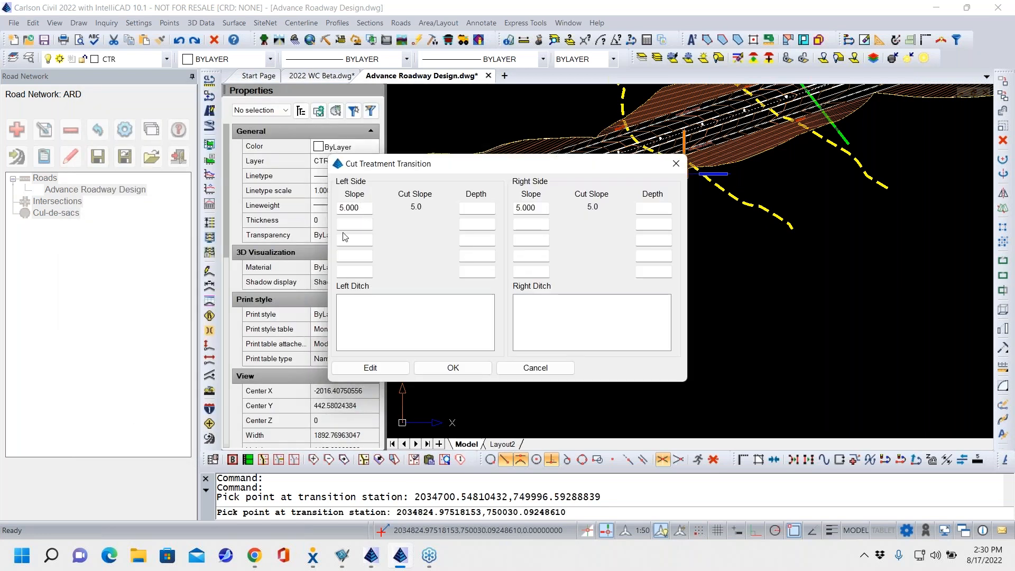
double_click(353, 208)
type("2")
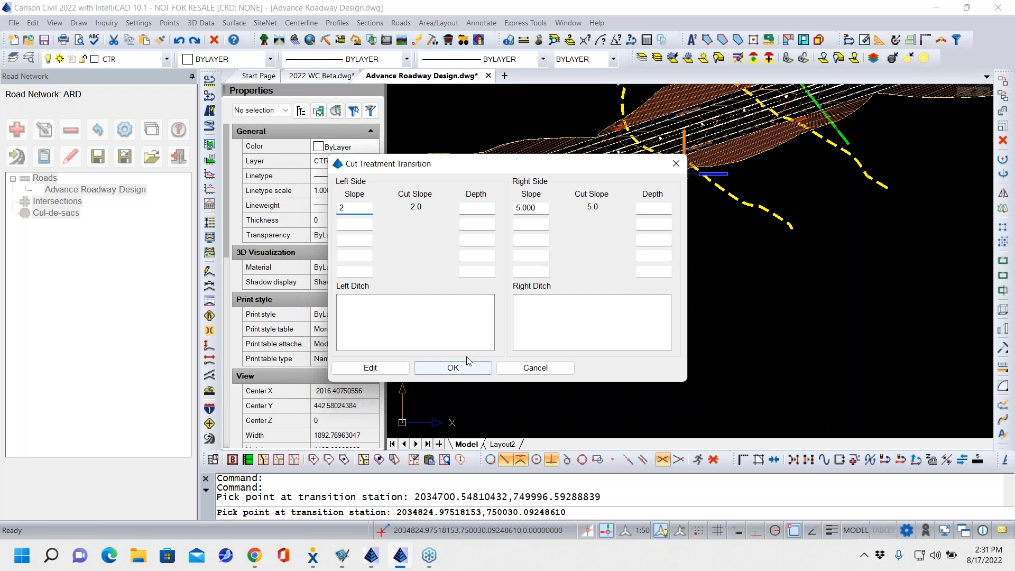
left_click(453, 368)
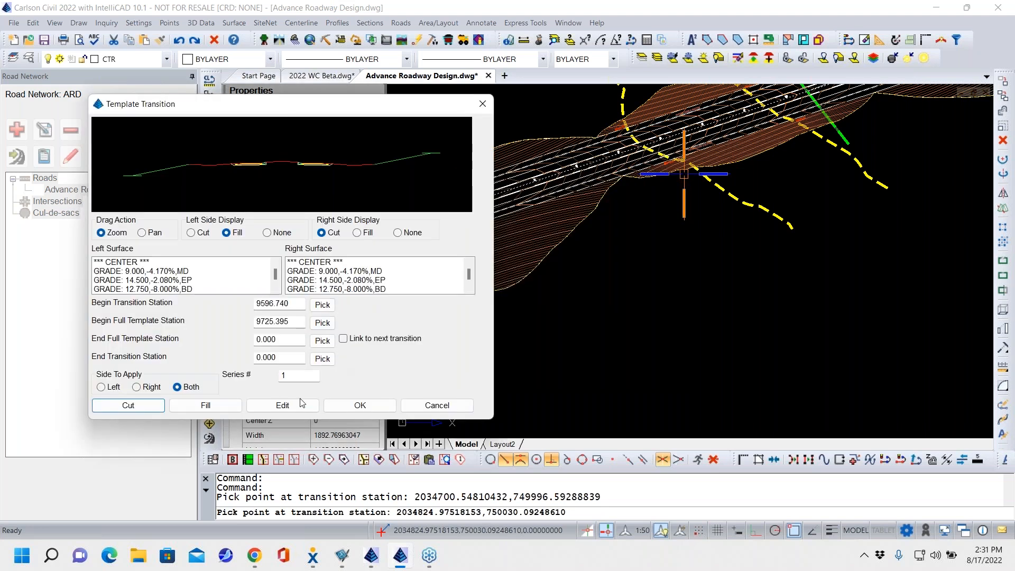
Set the left and right side fill slopes of the new transition to 2
left_click(221, 406)
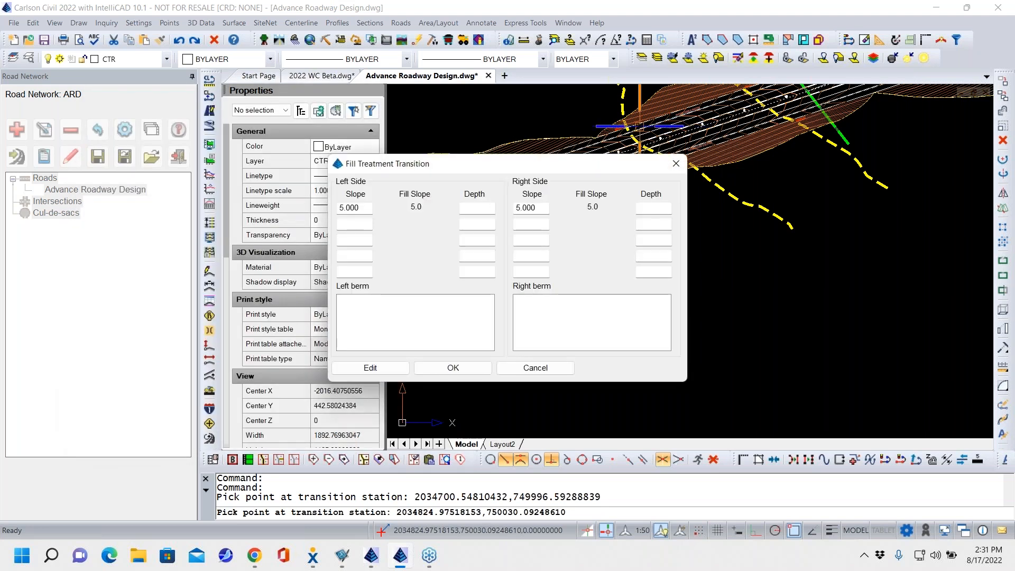
double_click(363, 211)
type("2")
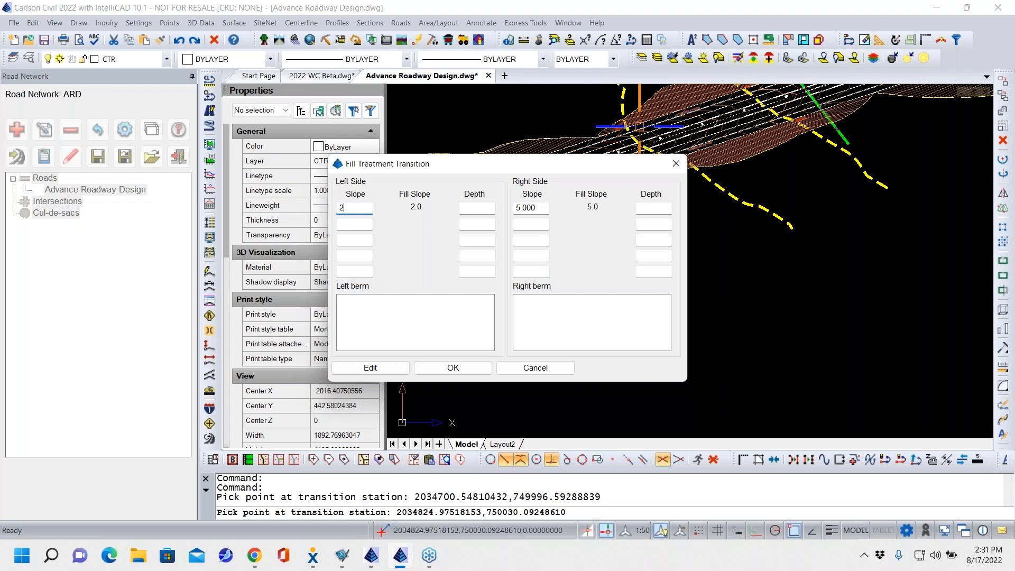
left_click(540, 209)
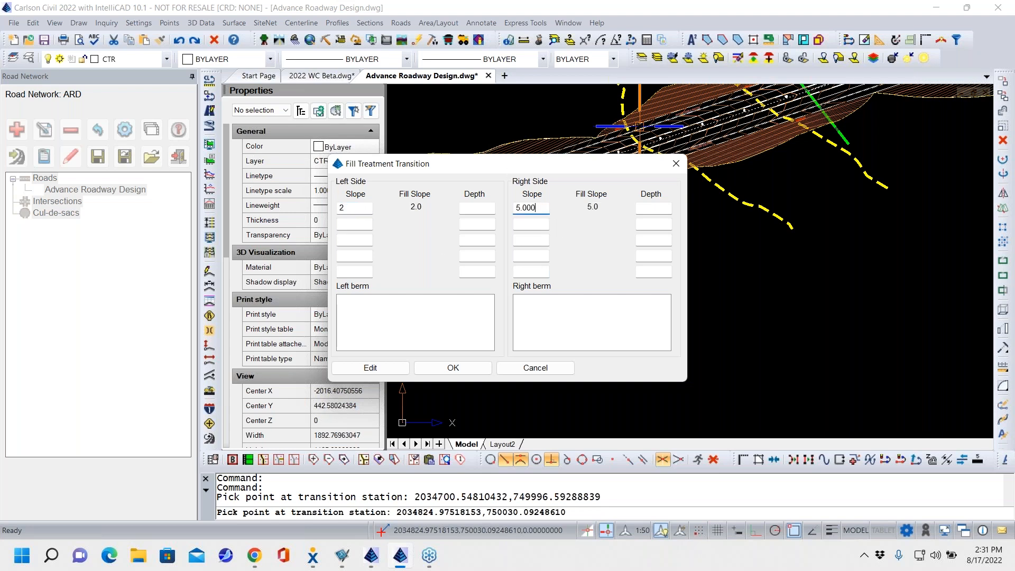
double_click(546, 205)
type("2")
left_click(461, 373)
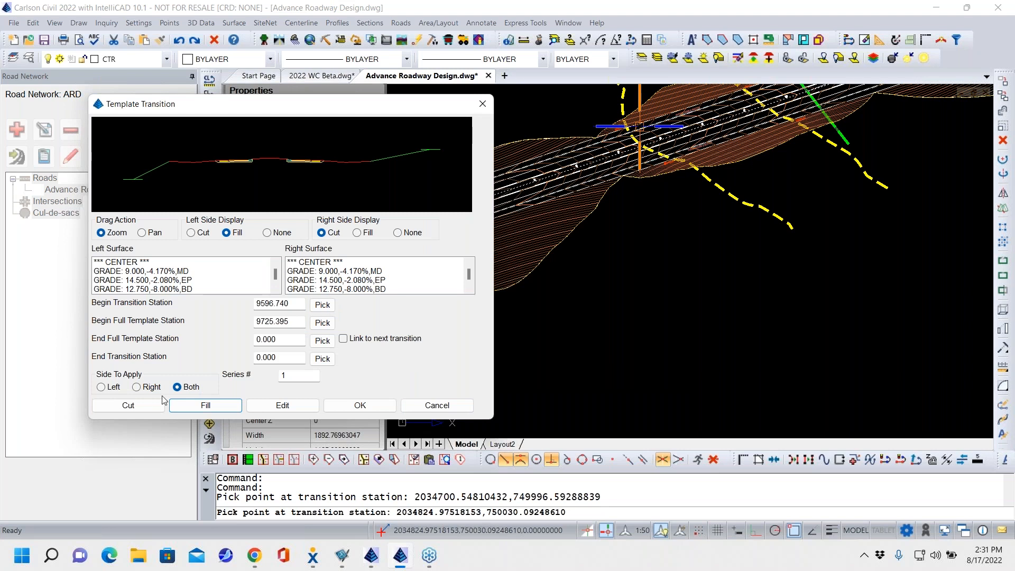
Set the left side cut slope of the transition to 5
left_click(128, 407)
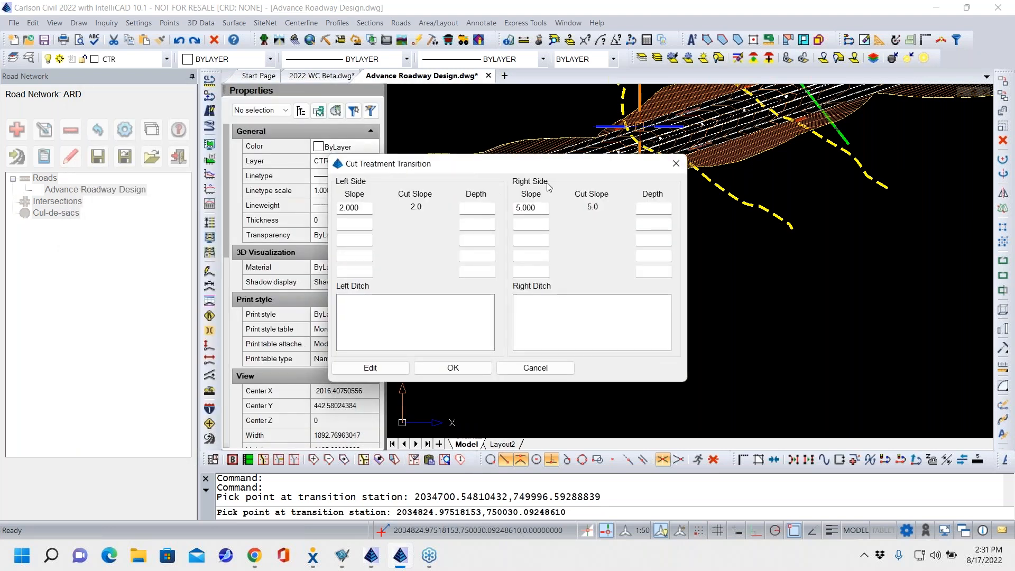
left_click_drag(547, 207, 515, 207)
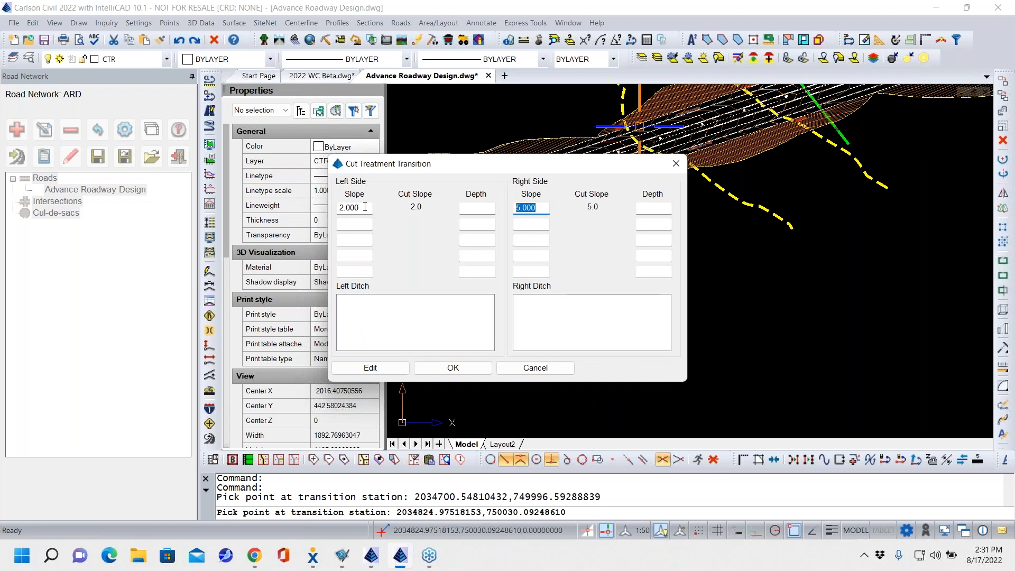
left_click_drag(365, 207, 338, 208)
type("5")
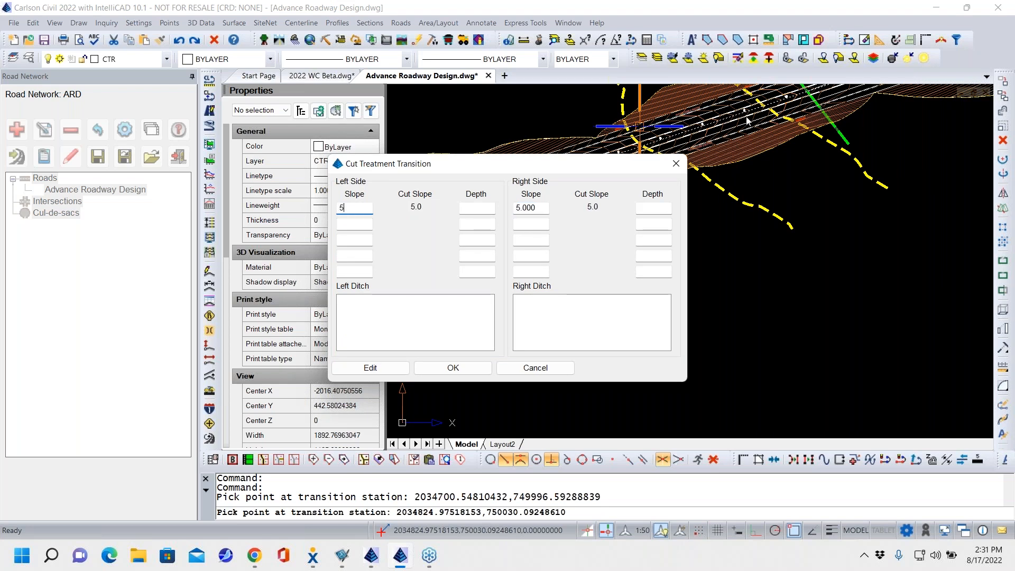
key("Return")
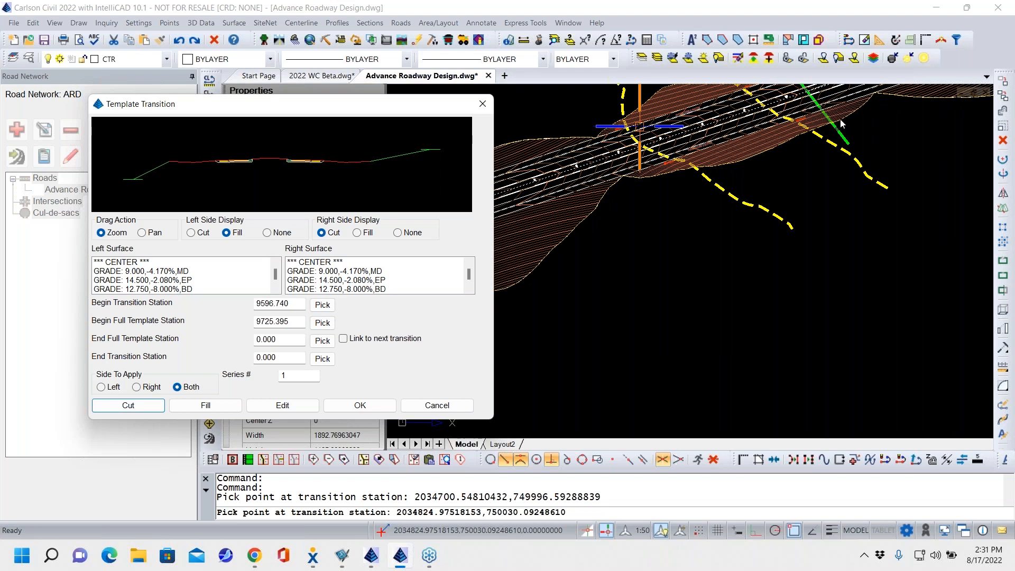
Apply the new template transition to the right side only and accept it into the transition list
left_click(287, 339)
left_click(291, 356)
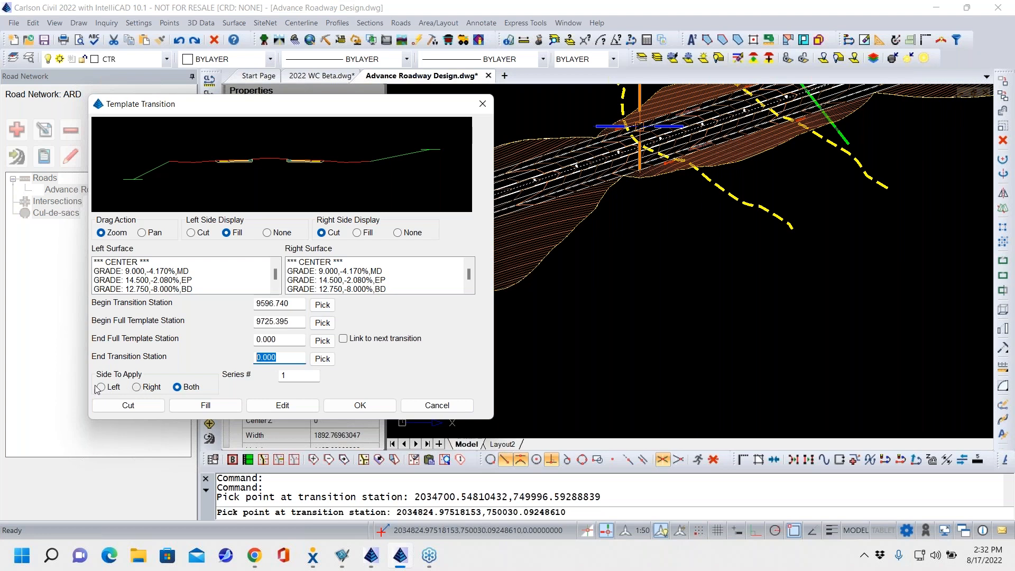
left_click(136, 387)
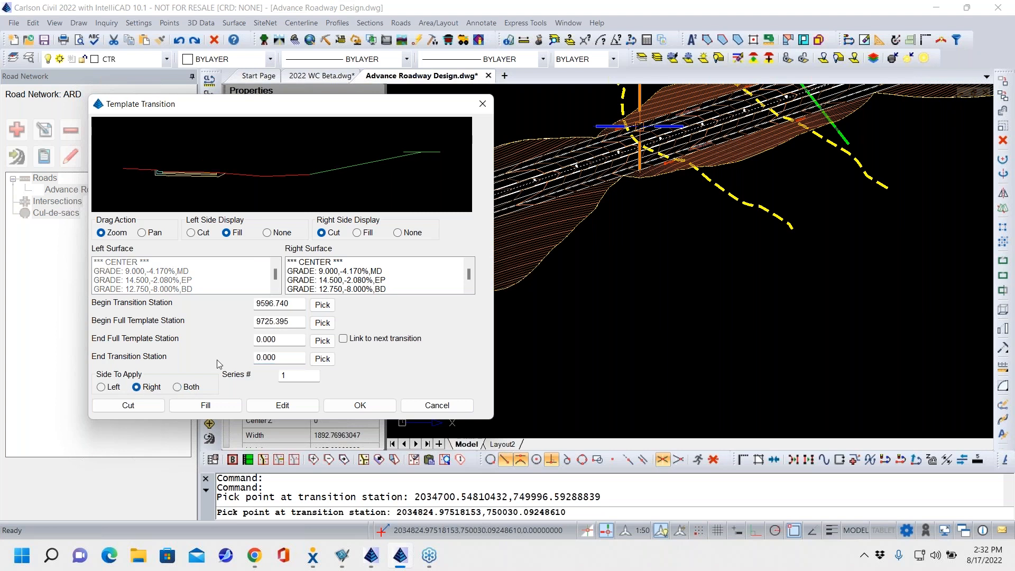
left_click(375, 405)
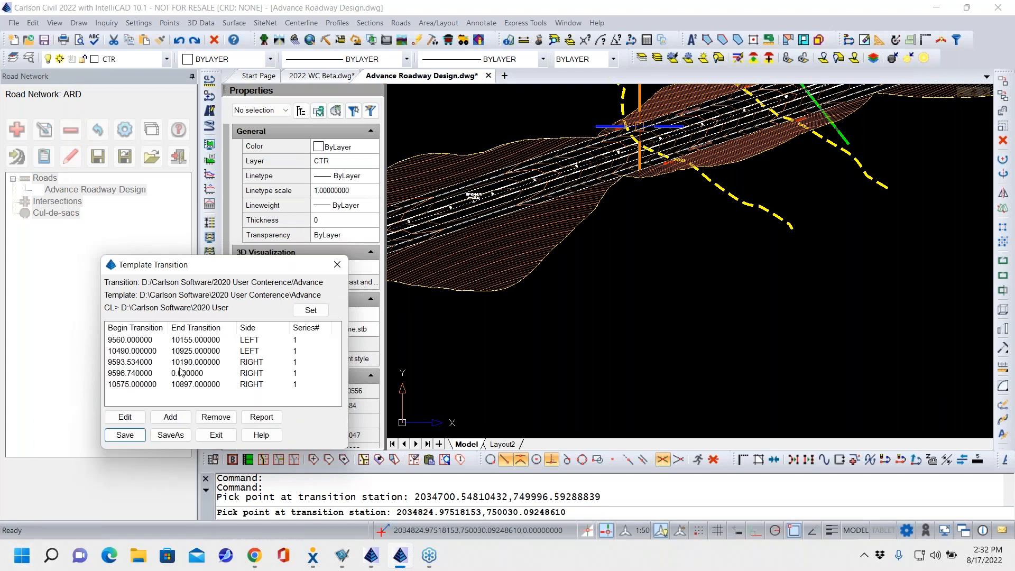
Exit the transition list and accept the Advance Roadway Design road's settings, reopening them once to check
left_click(216, 436)
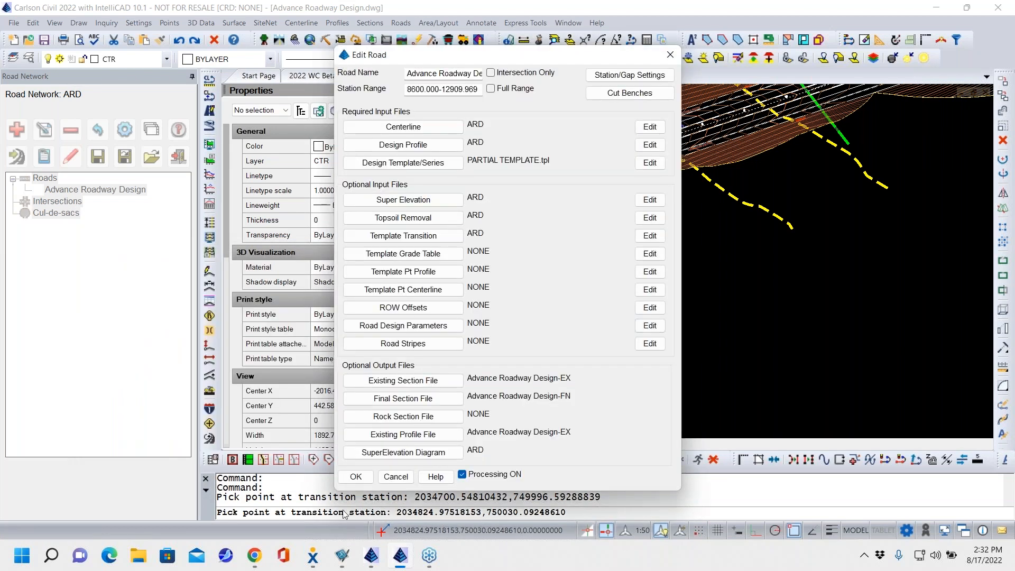
left_click(355, 477)
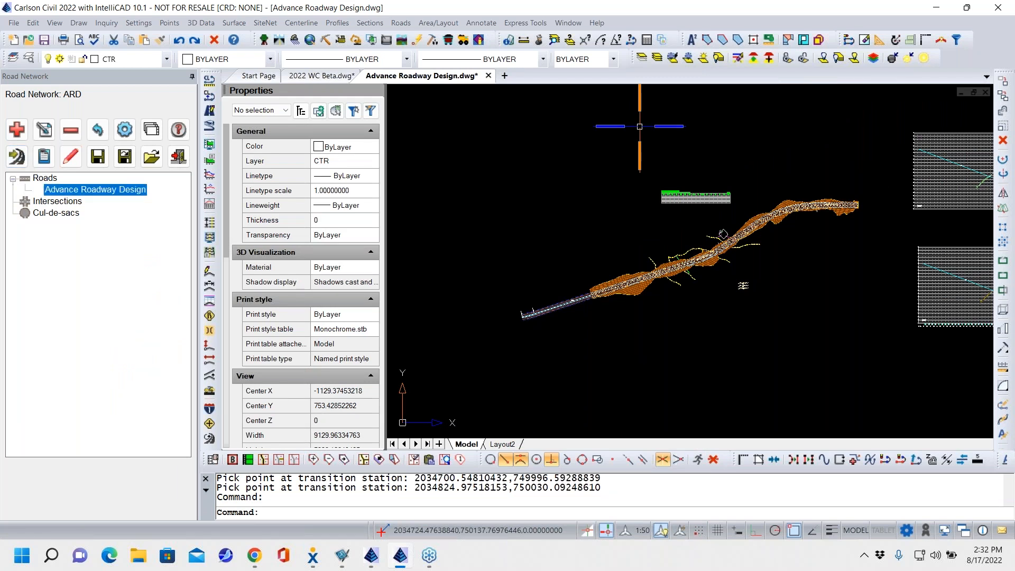
double_click(132, 191)
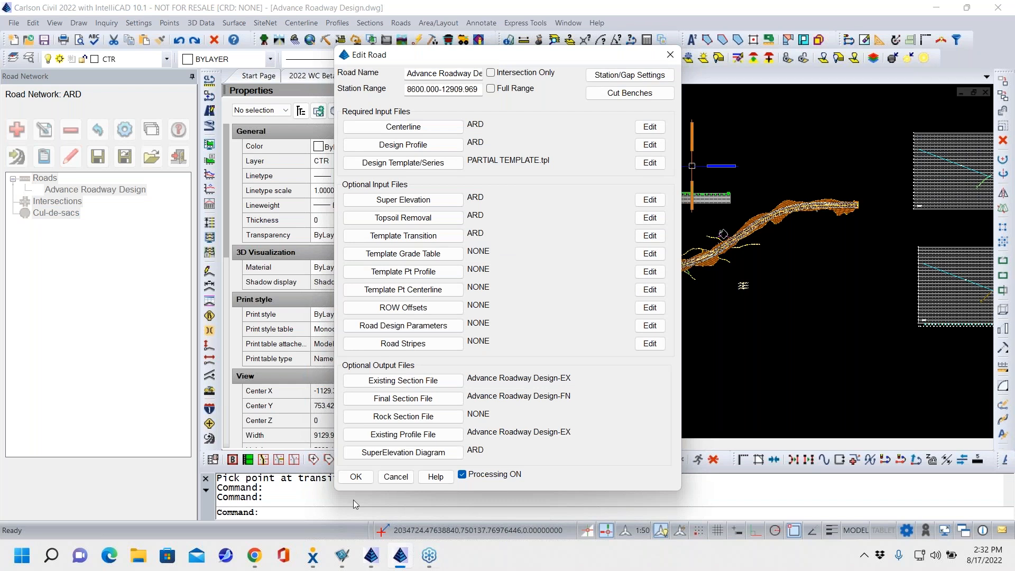
left_click(356, 476)
Process the road network, overwriting the fg.tin triangulation file and updating the Test.sct sections for the modified surface
left_click(16, 157)
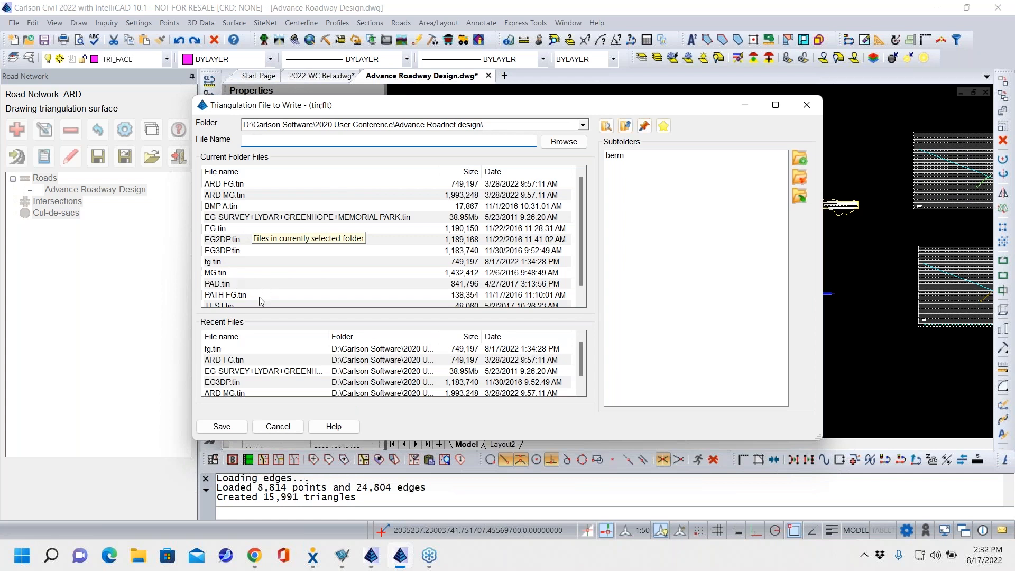
scroll(308, 235, "down", 1)
left_click(266, 138)
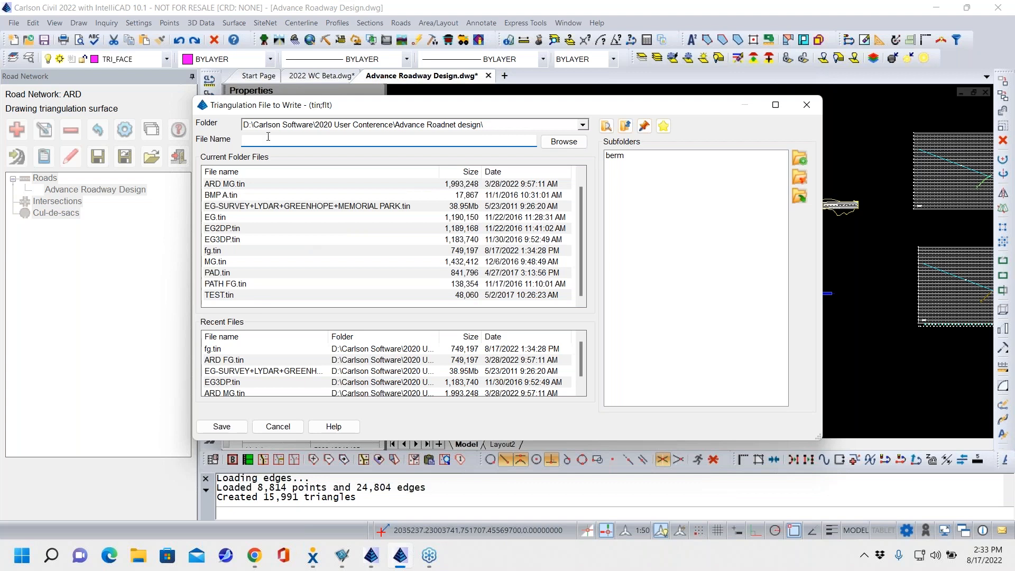
left_click(211, 250)
left_click(221, 425)
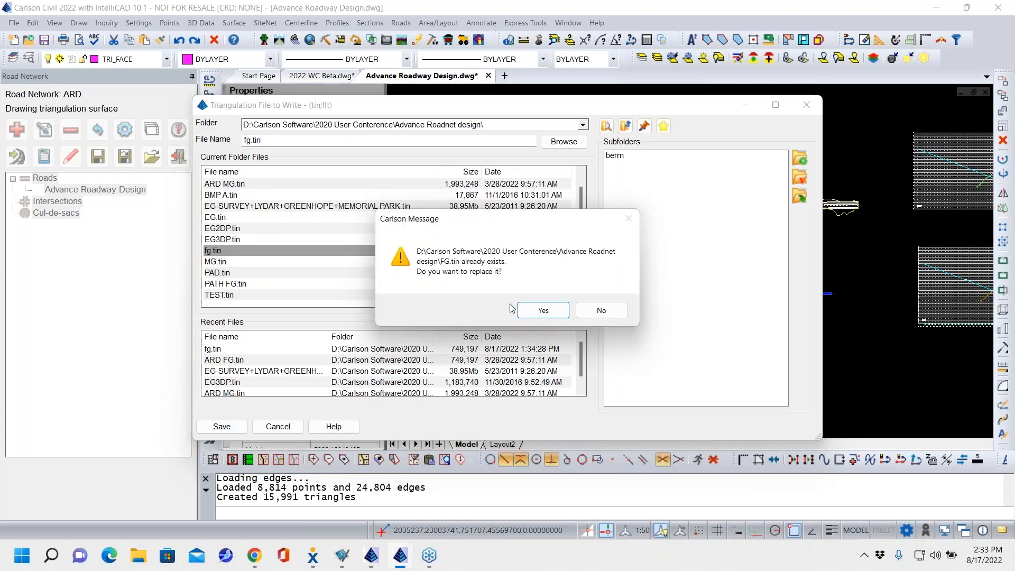
left_click(546, 310)
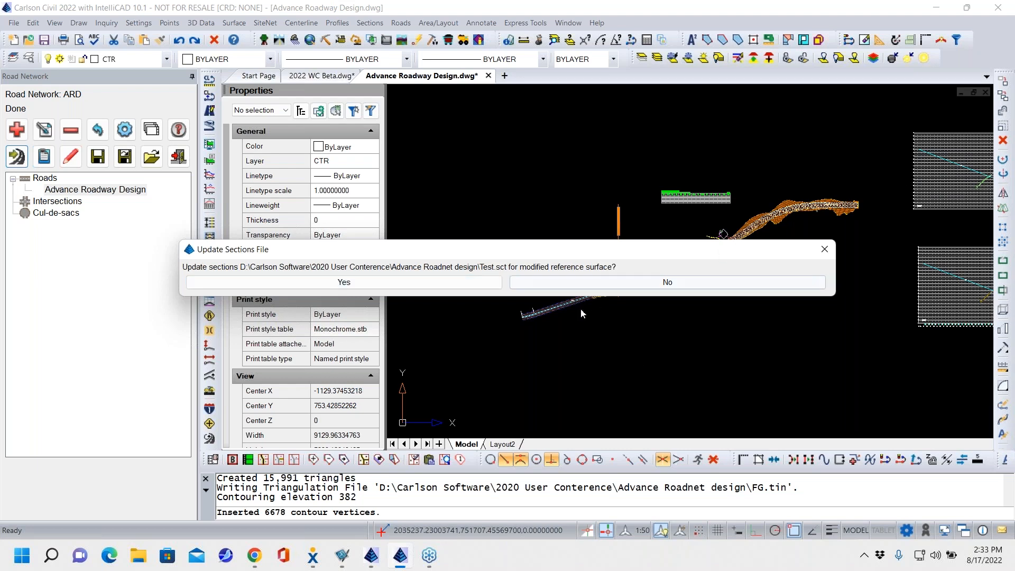
left_click(343, 283)
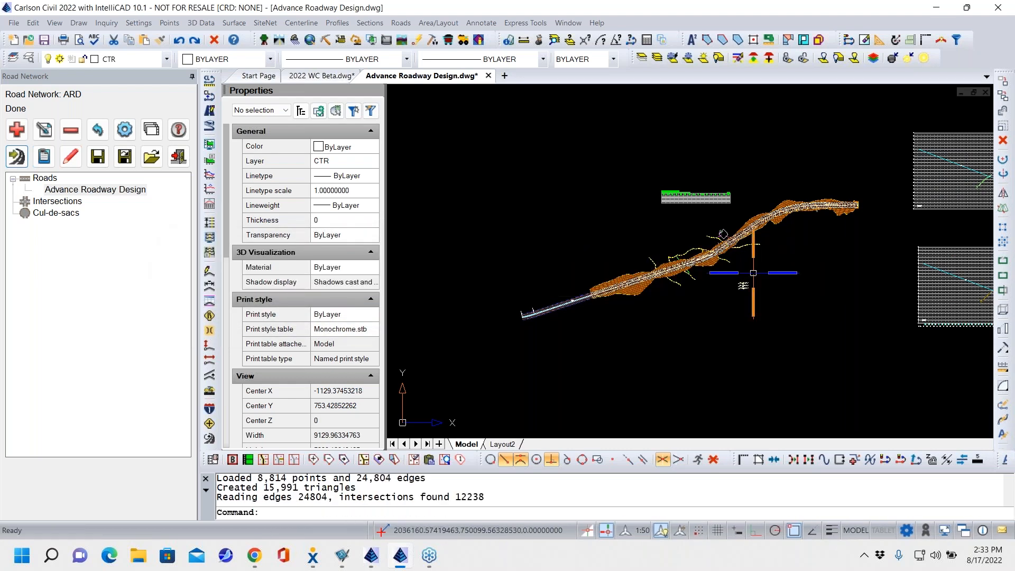
Examine the reprocessed corridor and its side slopes where the yellow dashed lines cross it
scroll(657, 293, "up", 5)
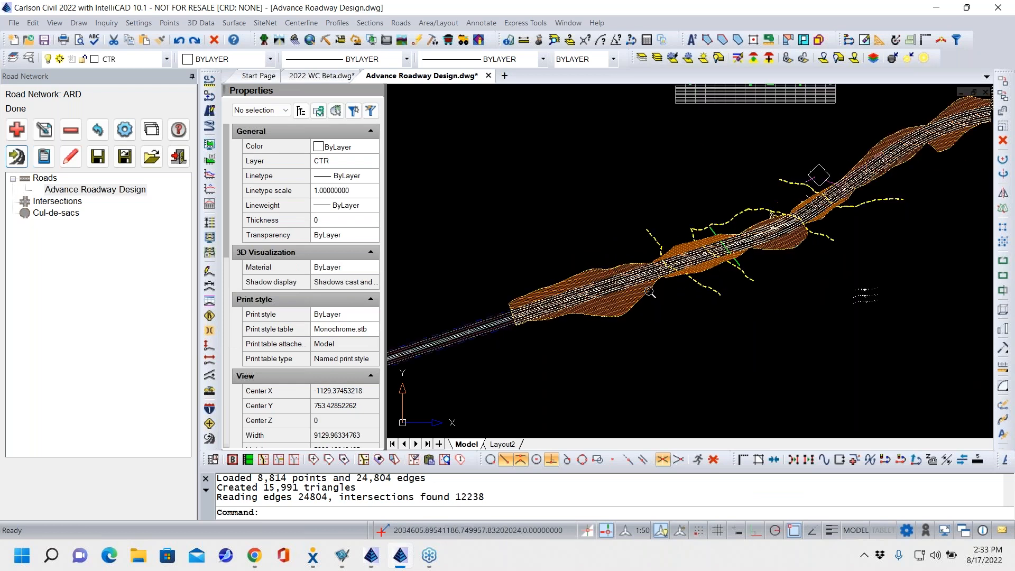
scroll(657, 292, "up", 8)
middle_click_drag(610, 310, 659, 295)
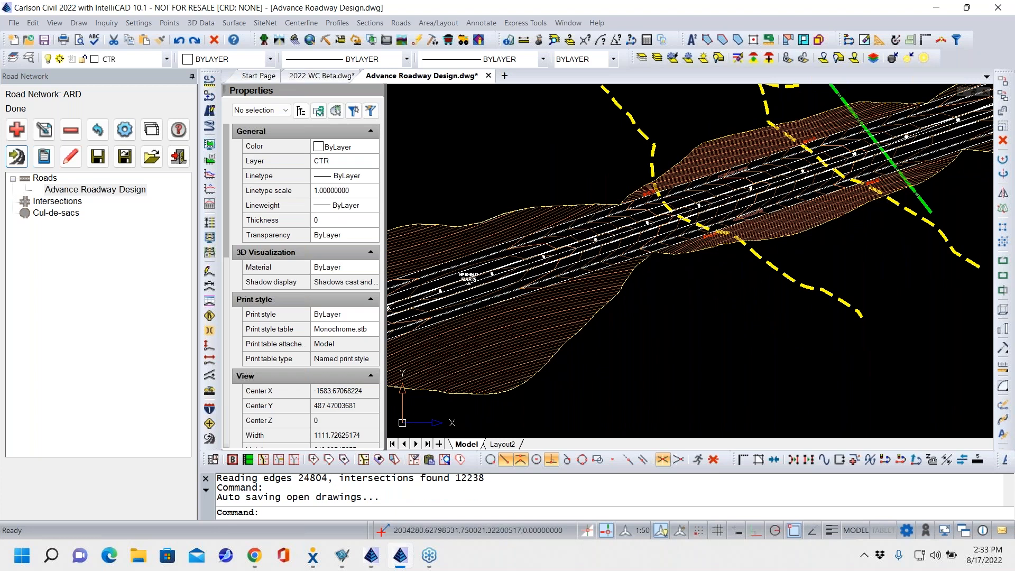
scroll(736, 274, "down", 5)
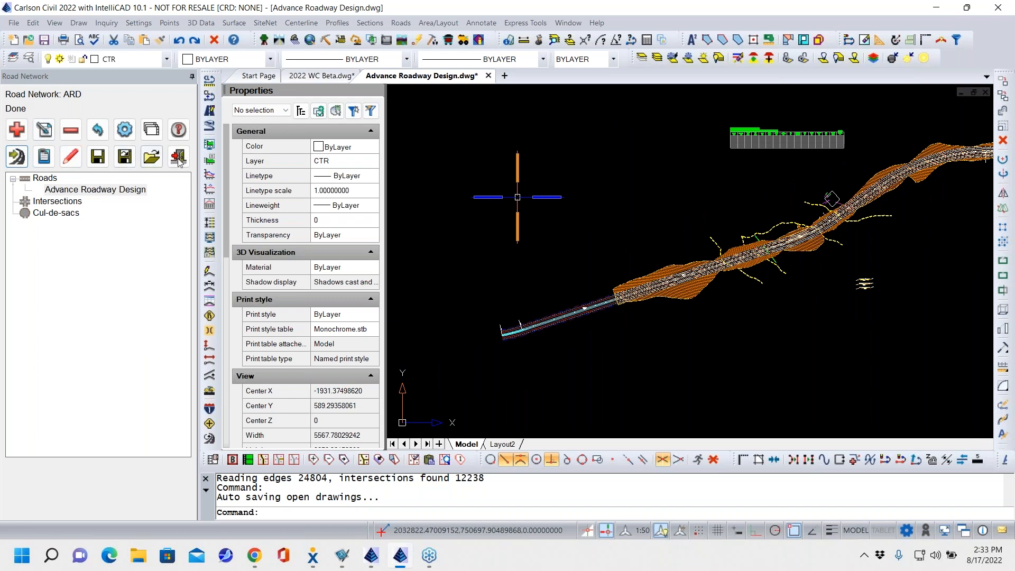
Open the Advance Roadway Design road's superelevation list, keeping the AASHTO method and the AASHTO 4% MAX MSE speed table
left_click(84, 191)
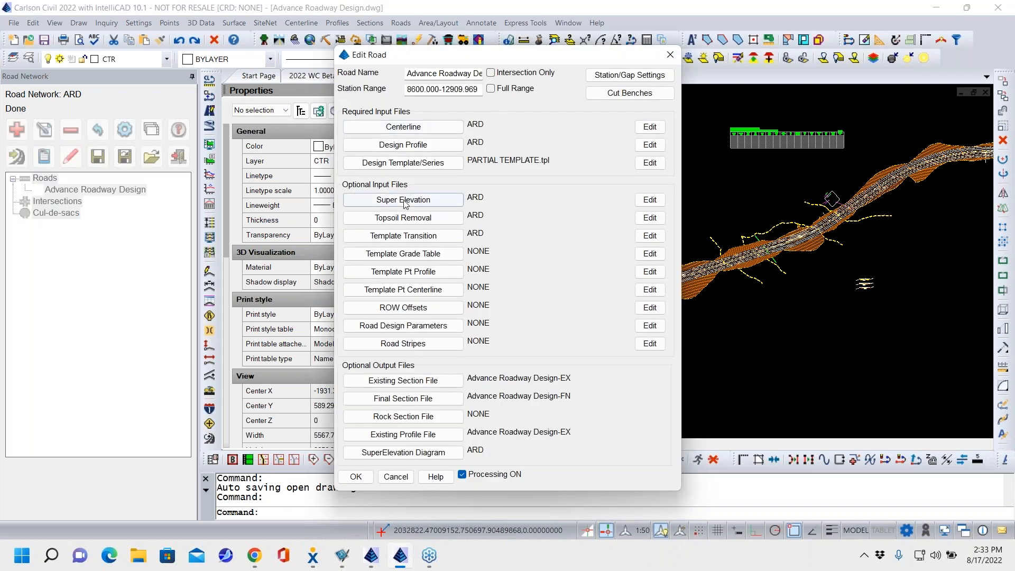
left_click(659, 204)
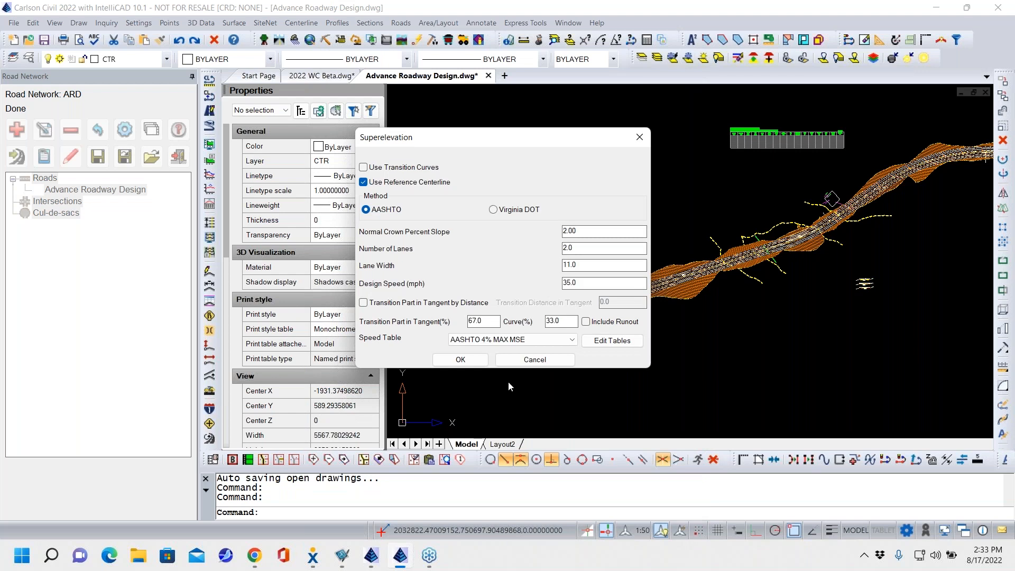
left_click(459, 360)
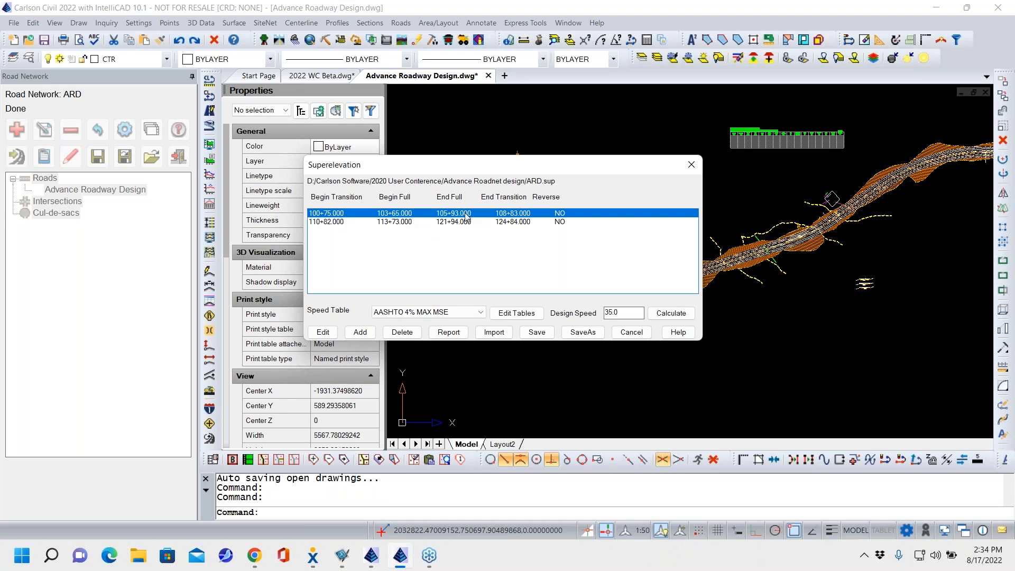
Inspect the stations and slopes of the superelevation beginning at 100+75, cancel out of the superelevation data and accept the road's settings
double_click(337, 216)
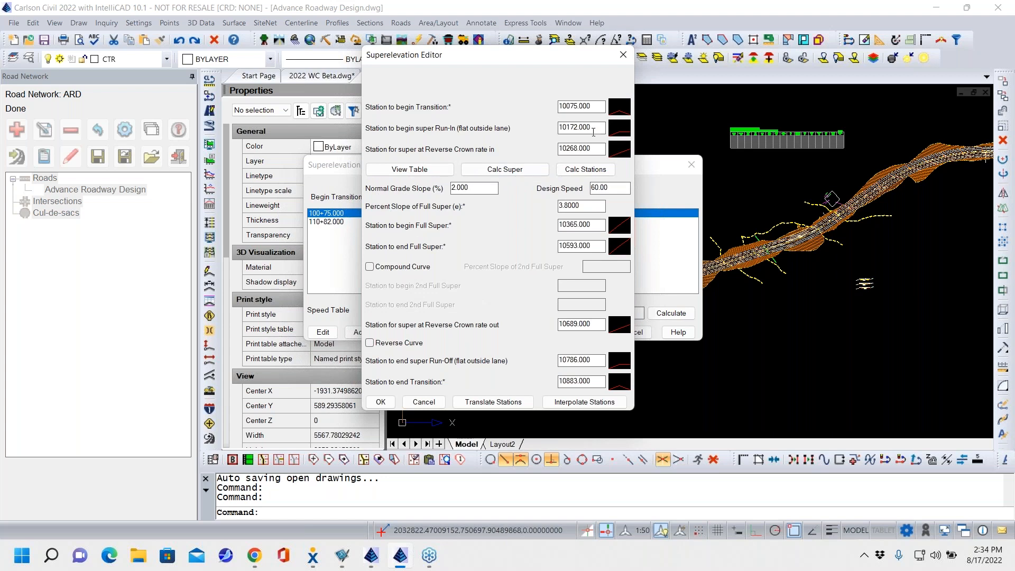
left_click(608, 168)
left_click(423, 402)
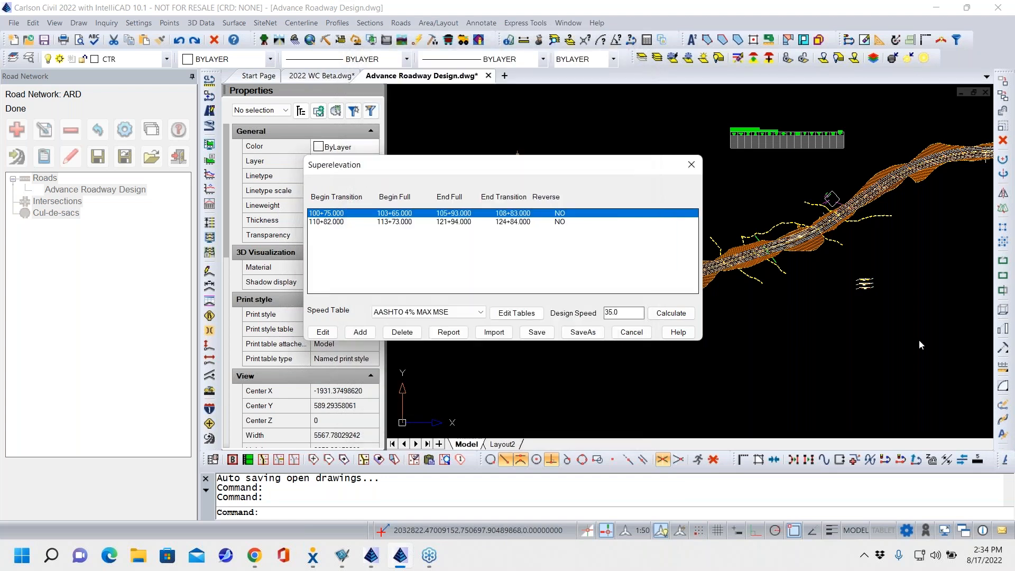
left_click(631, 332)
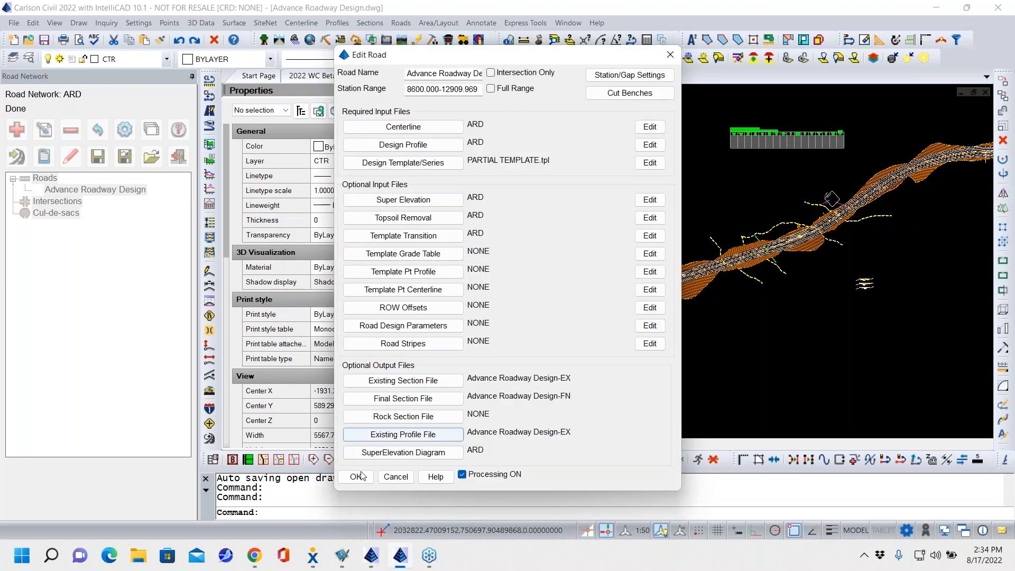
left_click(361, 482)
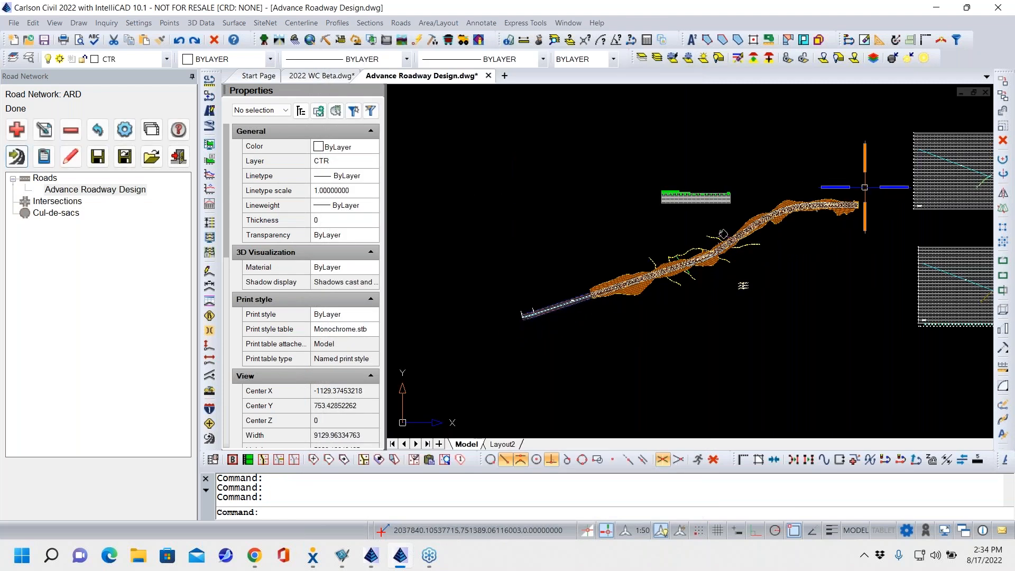
Isolate the contour layers by selecting several contour lines on the side slope near station 119
scroll(775, 211, "up", 8)
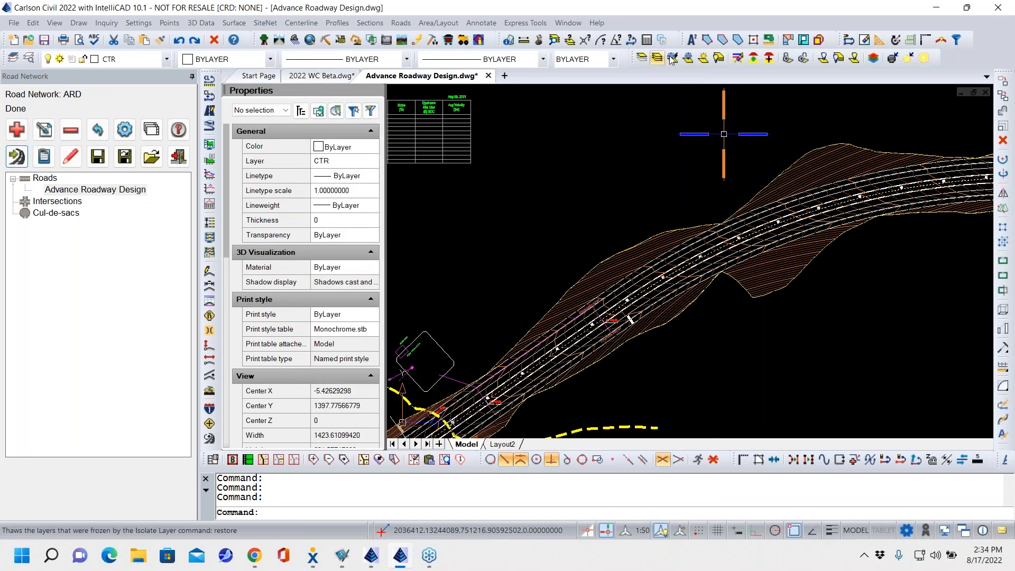
left_click(646, 58)
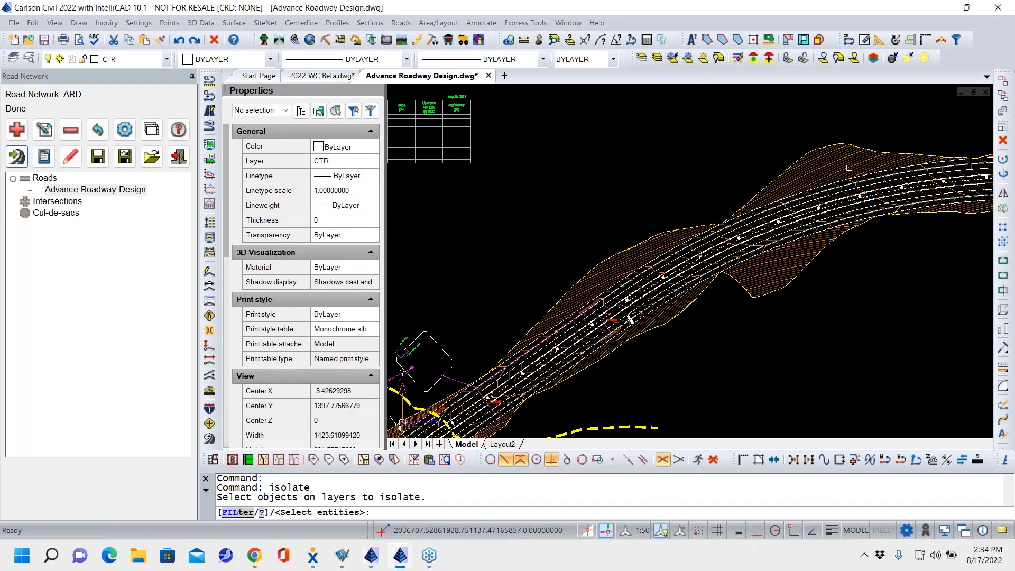
scroll(849, 168, "up", 5)
left_click(849, 170)
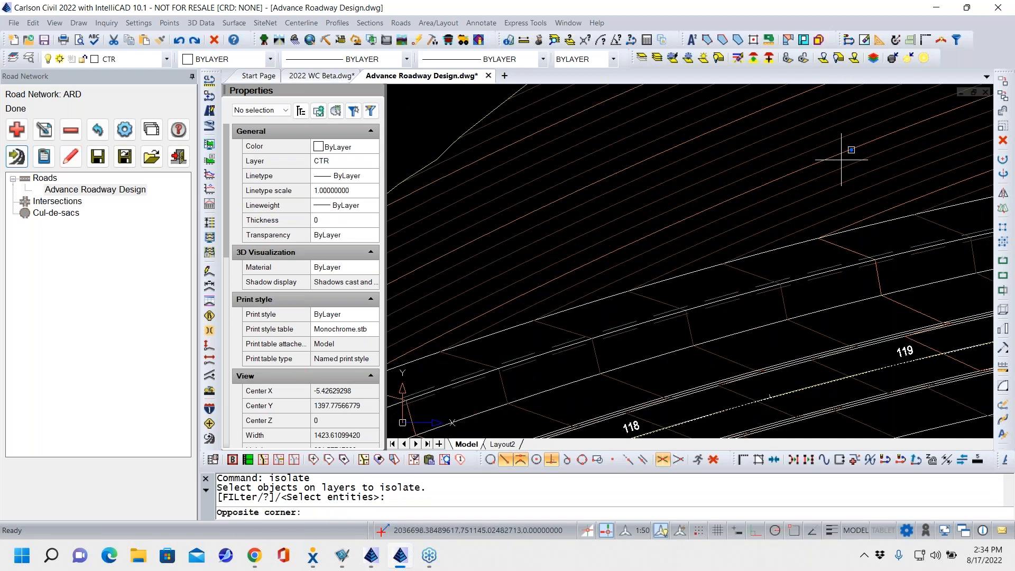
left_click(777, 132)
key("Return")
Examine the isolated contours along the curved part of the corridor to see how superelevation shapes the road surface
scroll(781, 136, "down", 2)
scroll(780, 136, "down", 3)
mouse_move(874, 322)
middle_mouse_down()
mouse_move(838, 315)
mouse_move(893, 281)
middle_mouse_up()
middle_click_drag(465, 370, 541, 295)
mouse_move(498, 364)
middle_mouse_down()
mouse_move(603, 281)
mouse_move(703, 229)
mouse_move(803, 236)
mouse_move(634, 347)
mouse_move(607, 319)
mouse_move(615, 312)
middle_mouse_up()
scroll(803, 237, "down", 1)
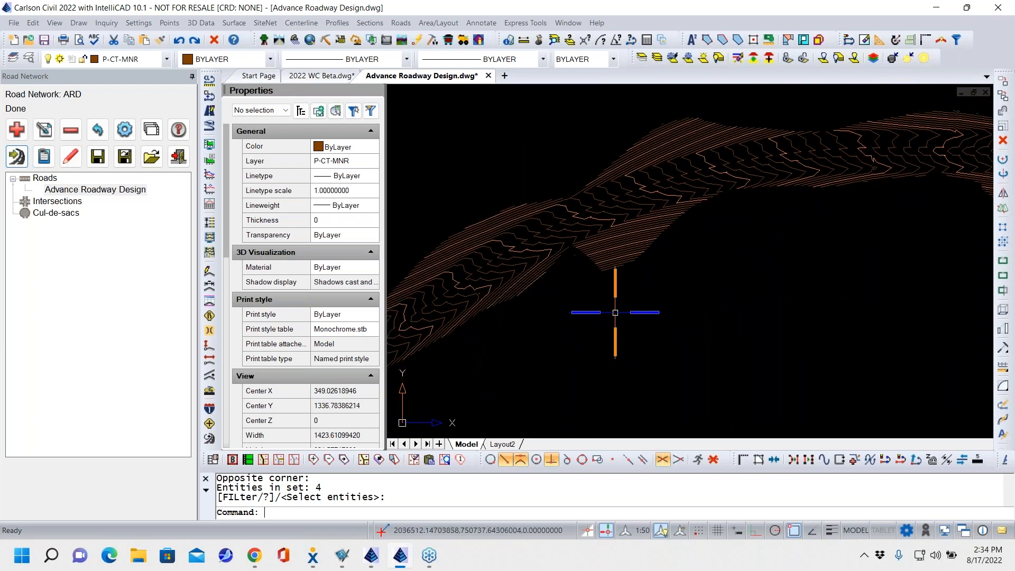
scroll(629, 306, "down", 1)
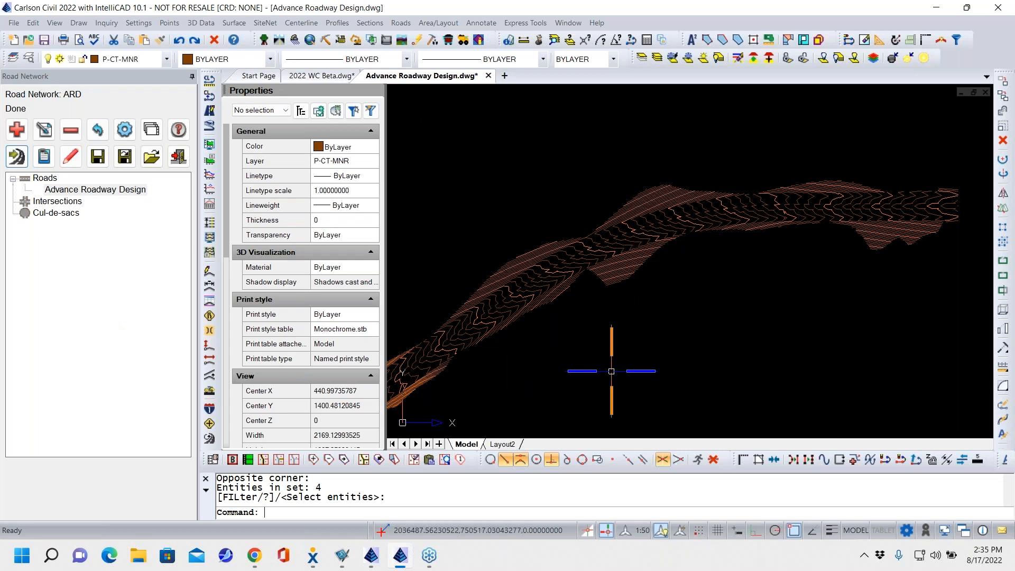
Reopen the Advance Roadway Design road's settings to check its input files and accept them
double_click(111, 190)
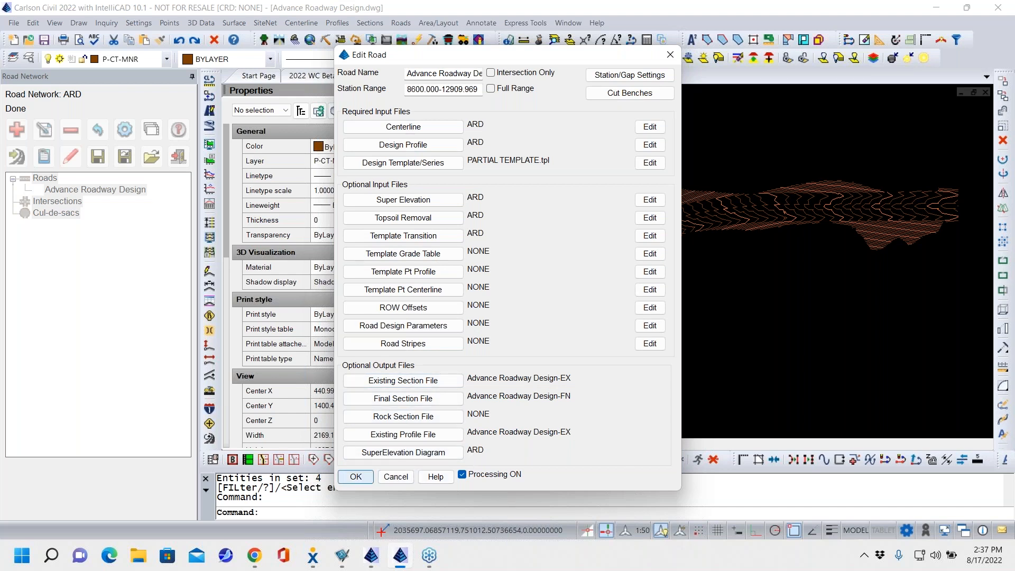
left_click(356, 476)
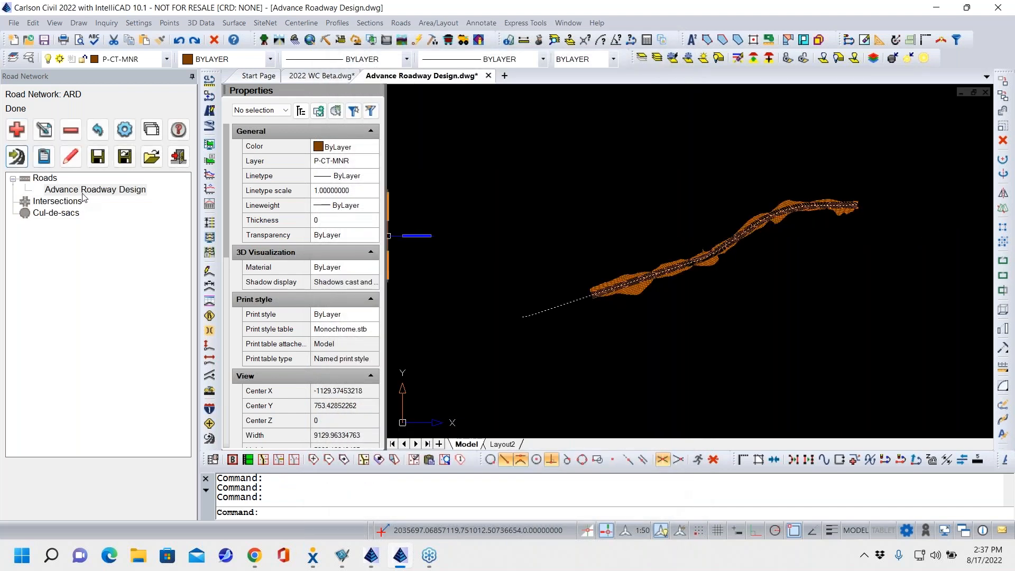